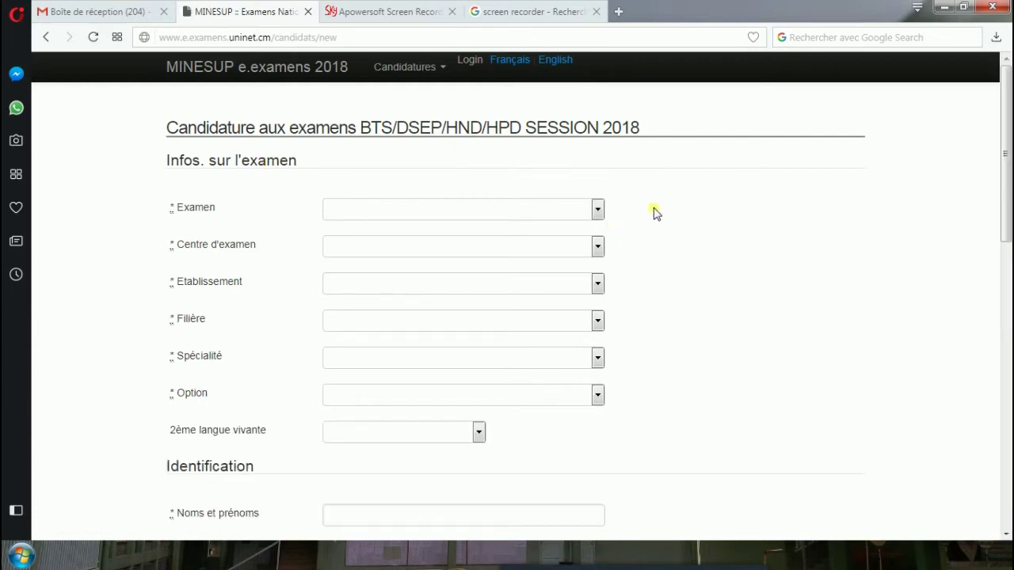
# Choose the BTS exam at the DOUALA centre with ISTA as the institution.
pyautogui.click(600, 211)
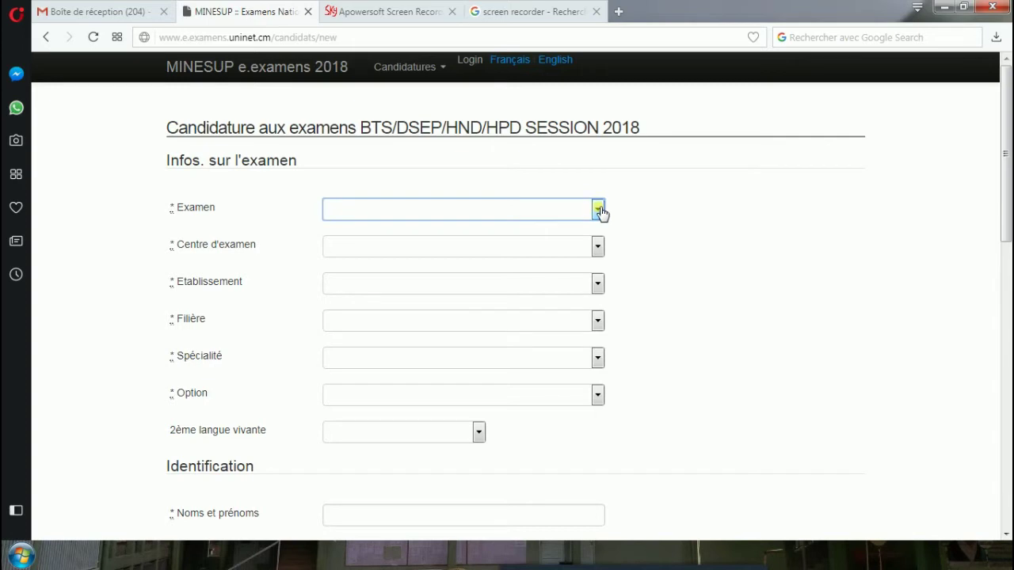
pyautogui.click(600, 211)
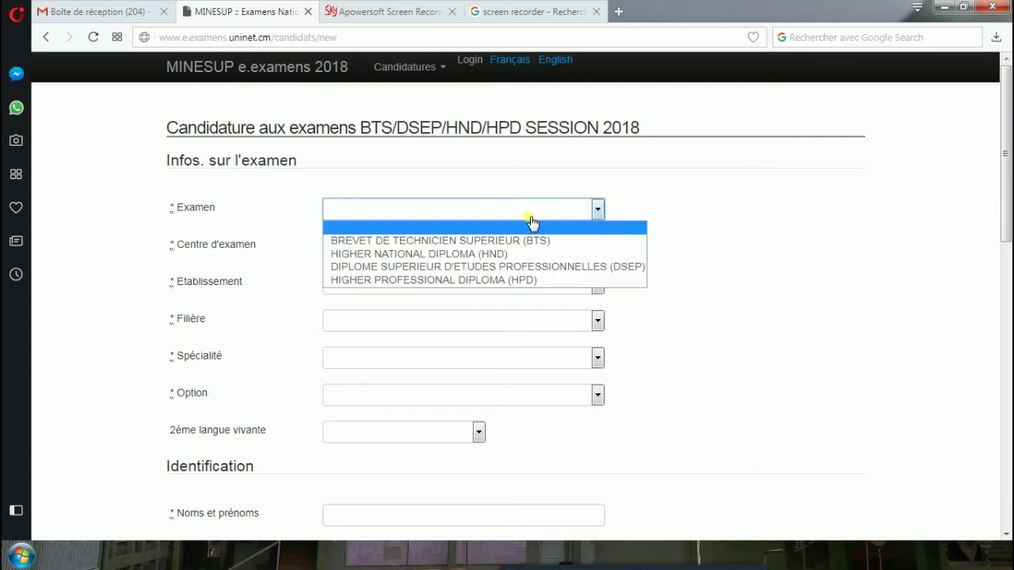
pyautogui.click(507, 241)
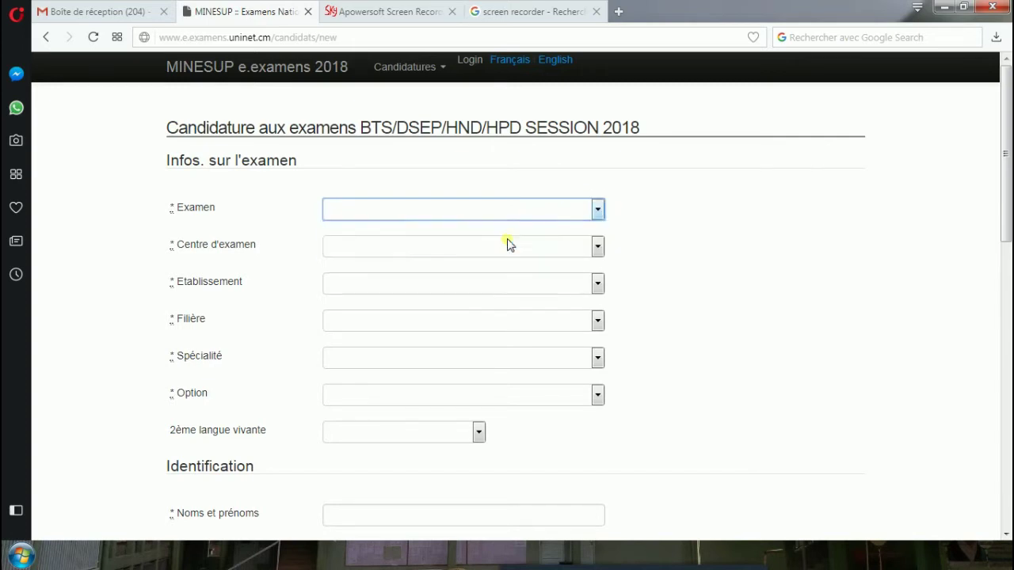
pyautogui.click(599, 249)
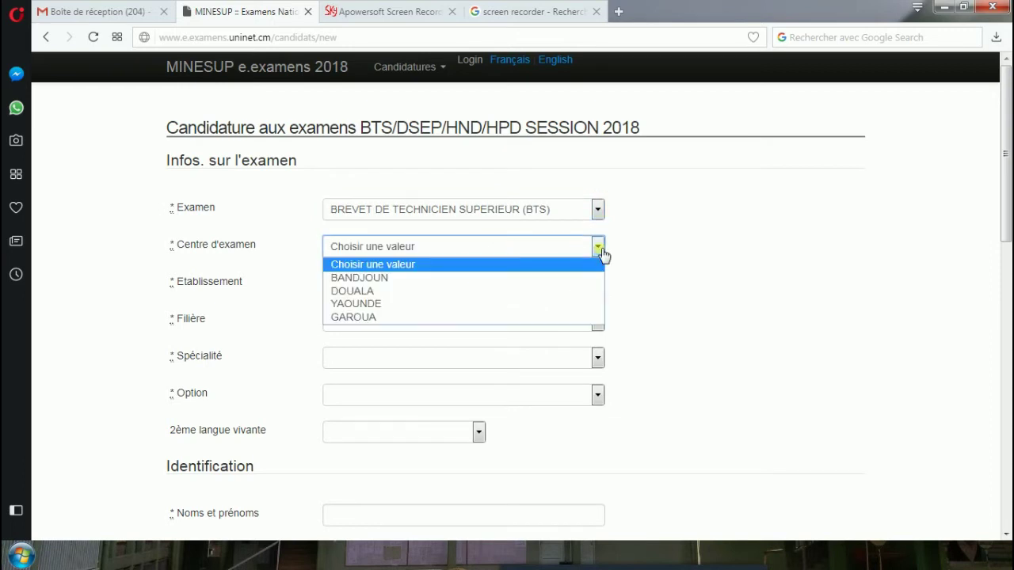
pyautogui.click(416, 294)
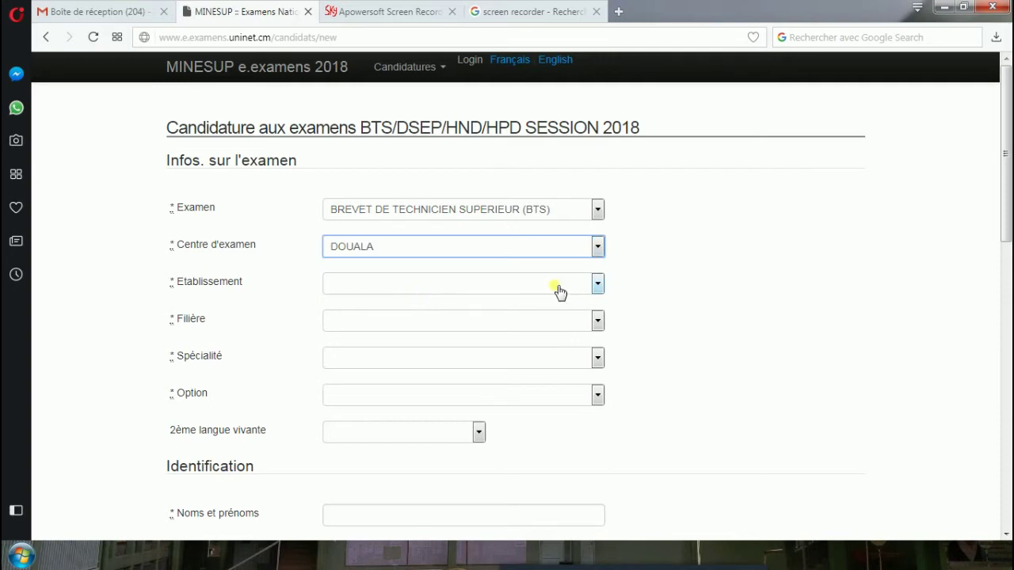
pyautogui.click(599, 284)
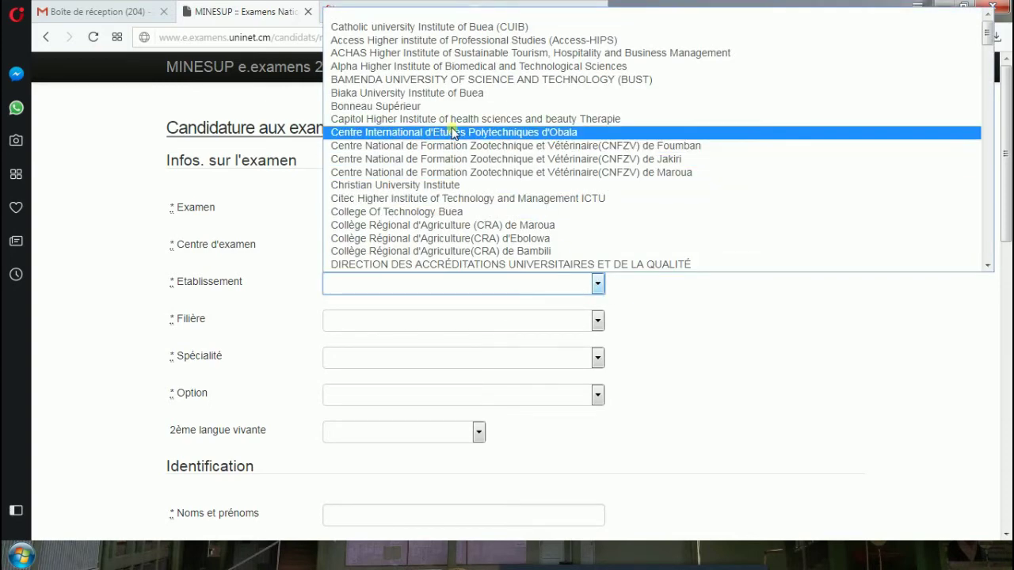
pyautogui.scroll(-20, 453, 133)
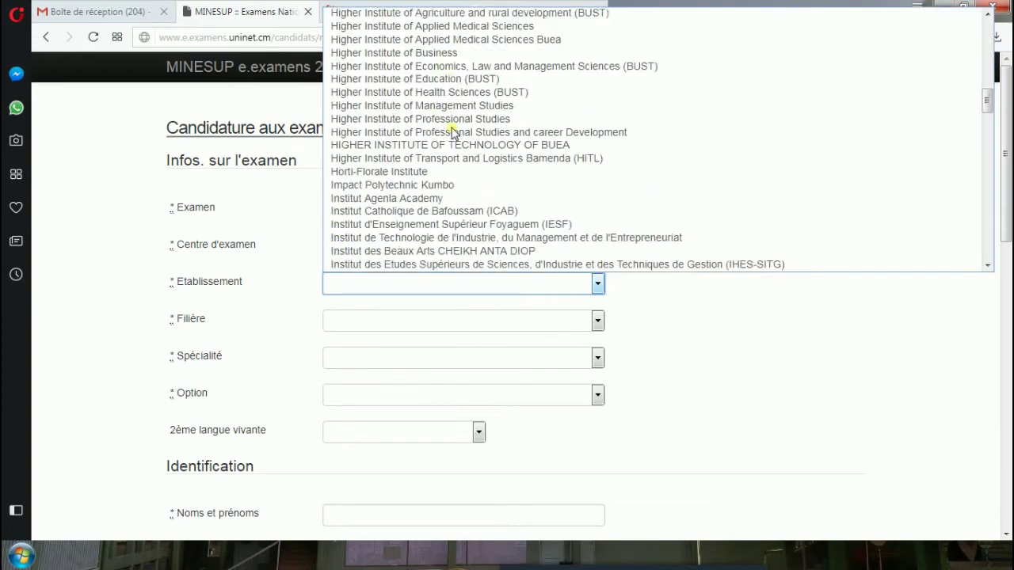
pyautogui.scroll(-20, 453, 132)
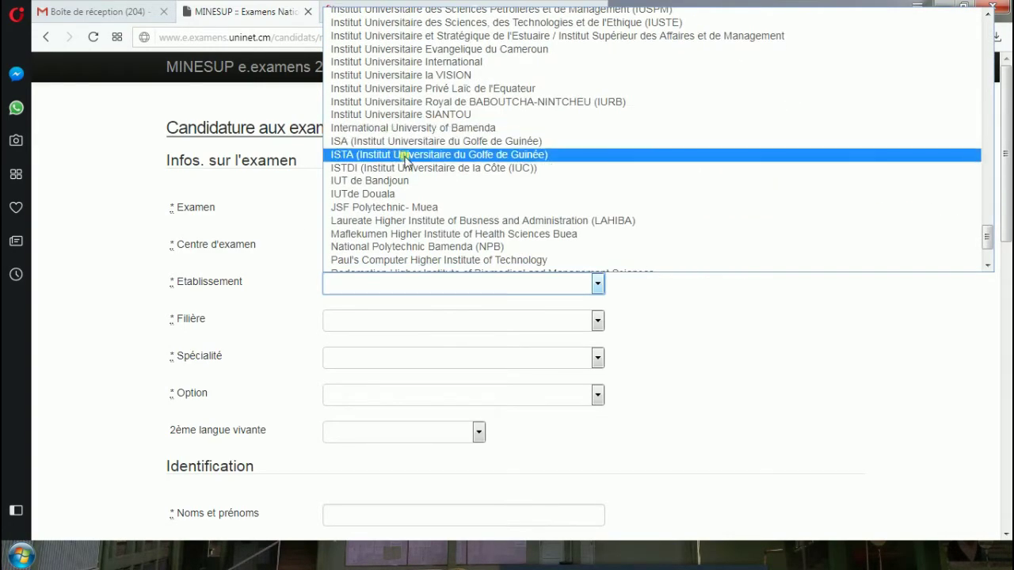
pyautogui.click(400, 154)
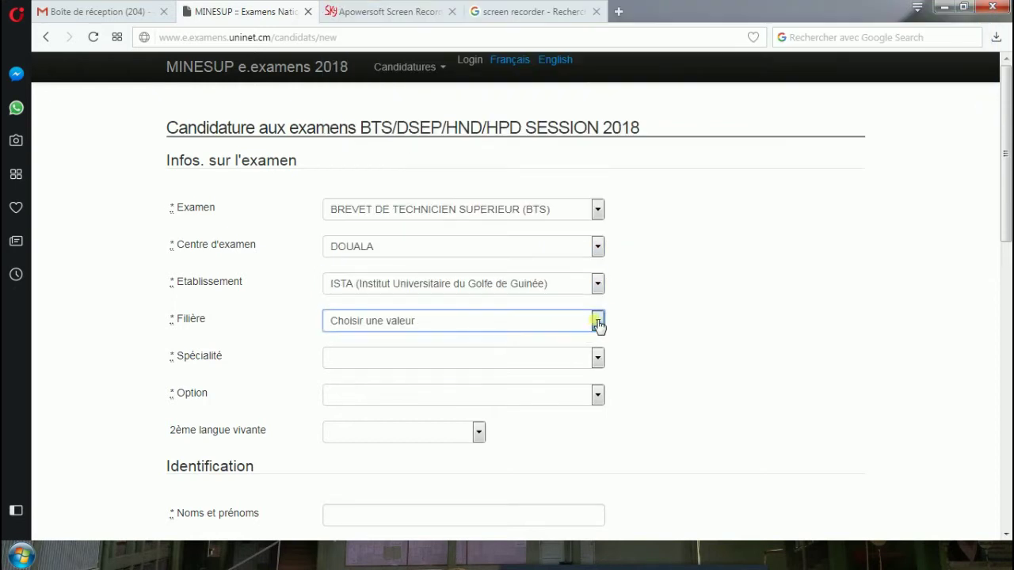
# Set the track to FILIERE TECHNOLOGIQUE ET INDUSTRIELLE, with MAINTENANCE DES SYSTEMES INFORMATIQUES as speciality and option.
pyautogui.click(599, 323)
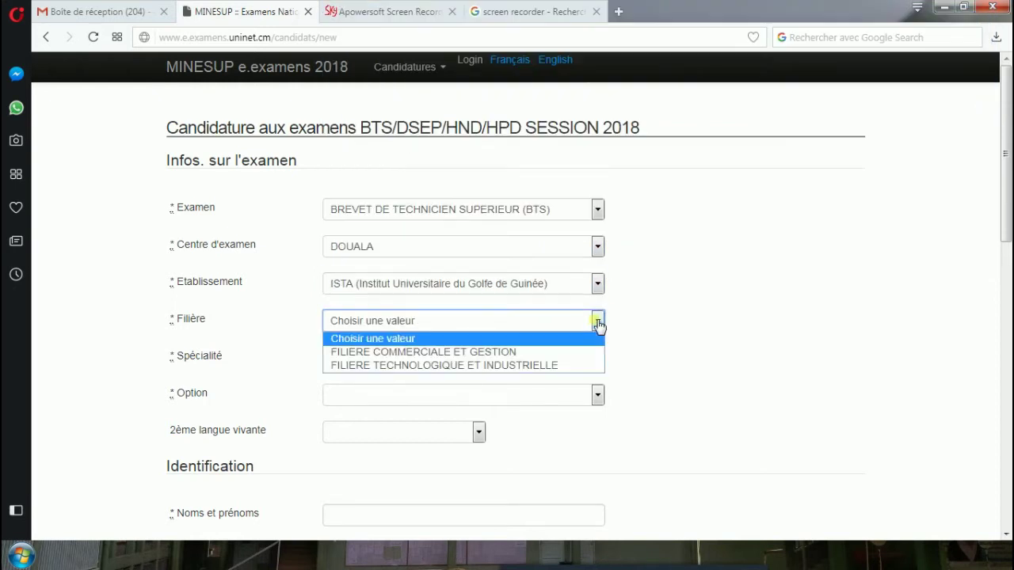
pyautogui.click(492, 365)
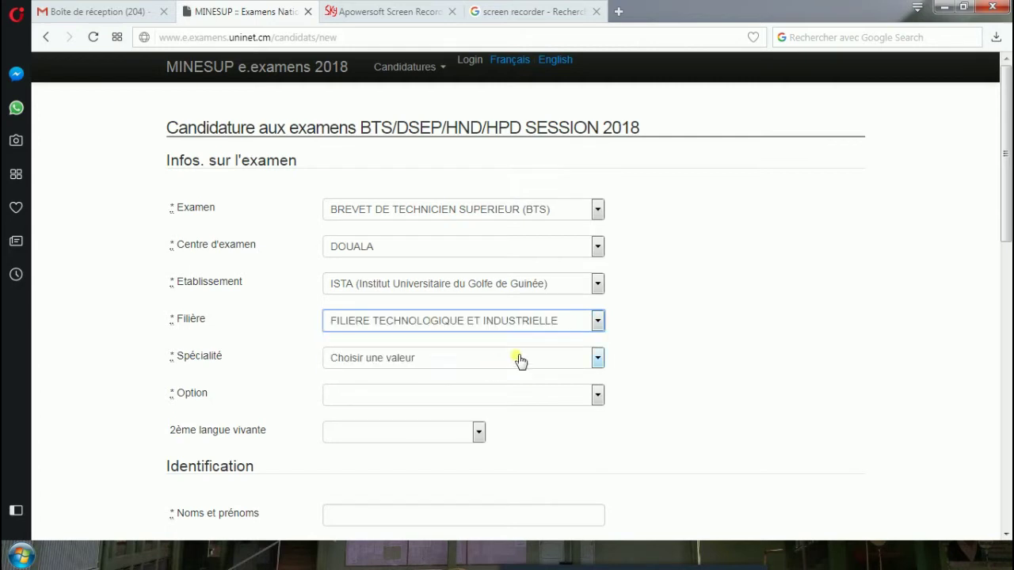
pyautogui.click(598, 366)
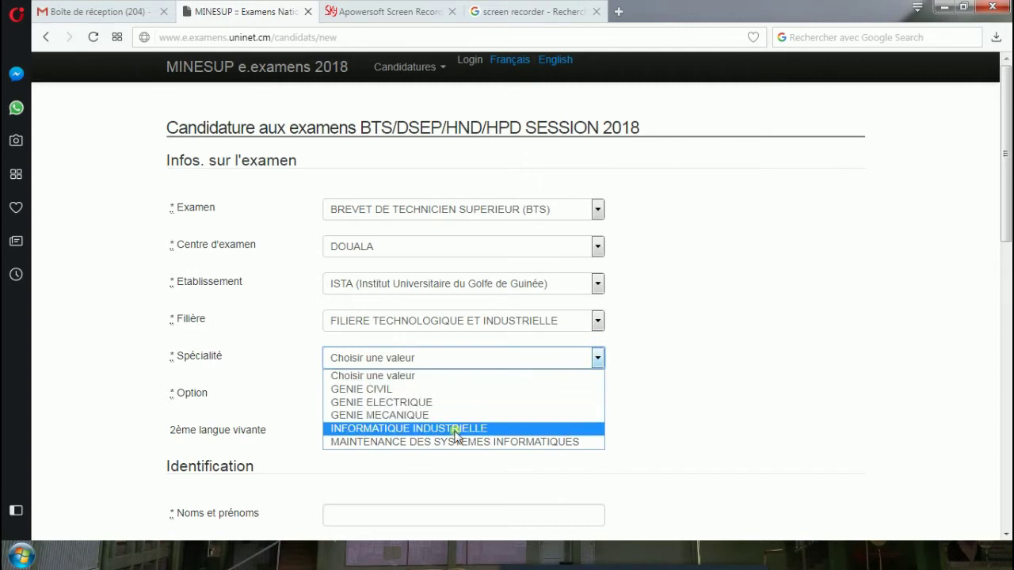
pyautogui.click(443, 442)
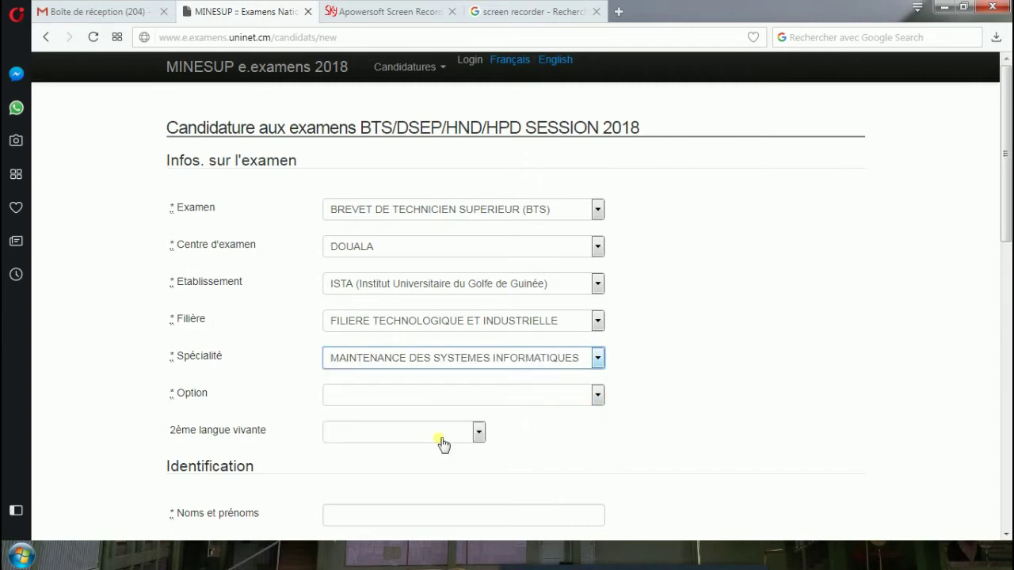
pyautogui.click(597, 400)
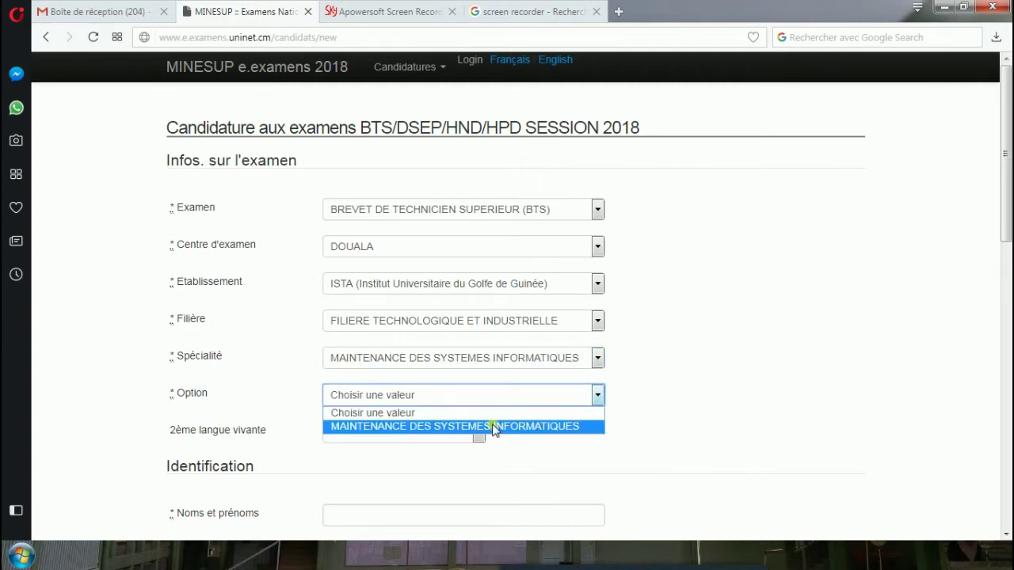
pyautogui.click(448, 427)
pyautogui.scroll(-3, 491, 412)
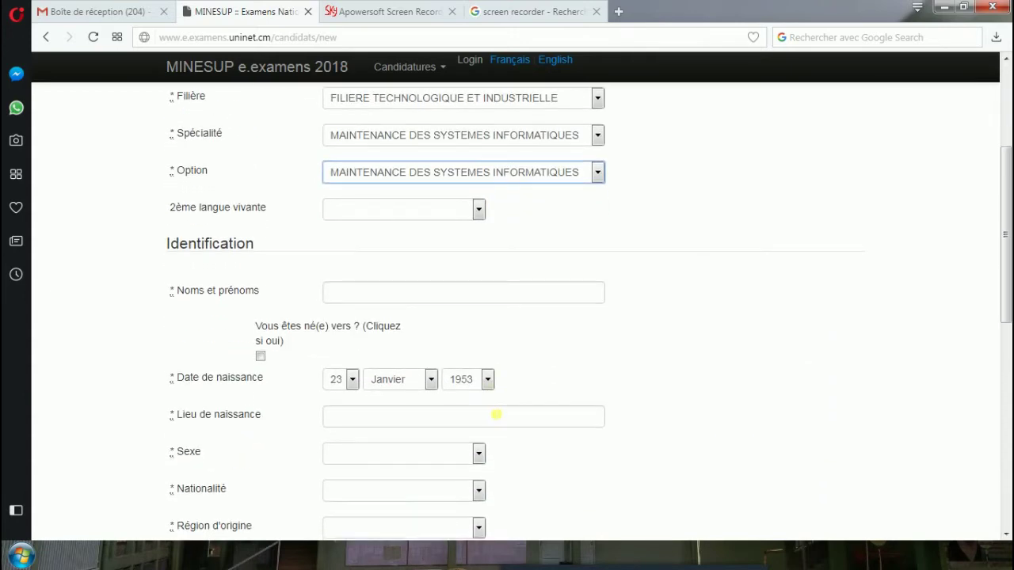
# Enter the candidate's full name in uppercase in Noms et prénoms.
pyautogui.click(426, 295)
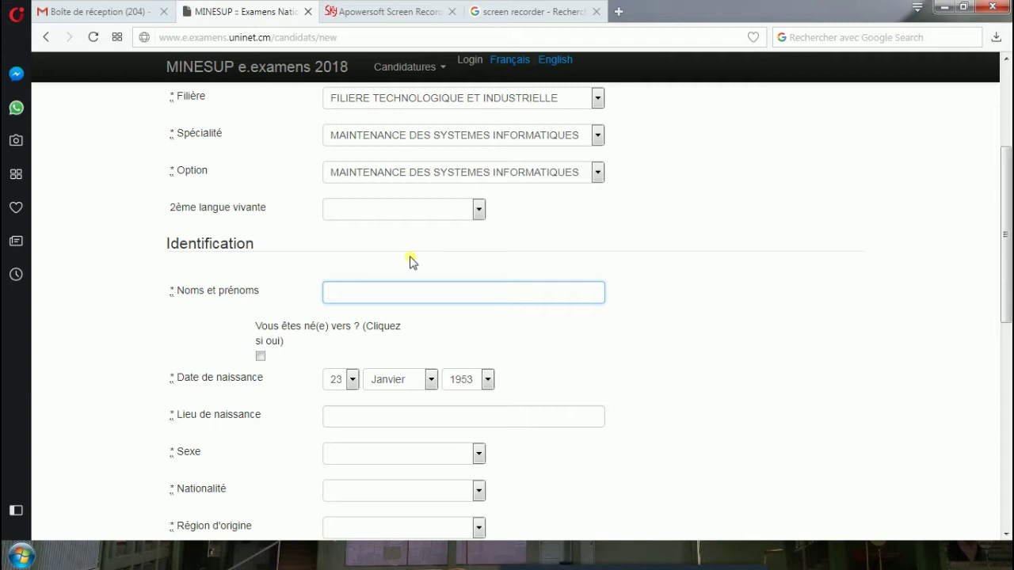
pyautogui.write('toukam')
pyautogui.press('BackSpace')
pyautogui.press('BackSpace')
pyautogui.press('BackSpace')
pyautogui.press('BackSpace')
pyautogui.press('BackSpace')
pyautogui.press('BackSpace')
pyautogui.press('BackSpace')
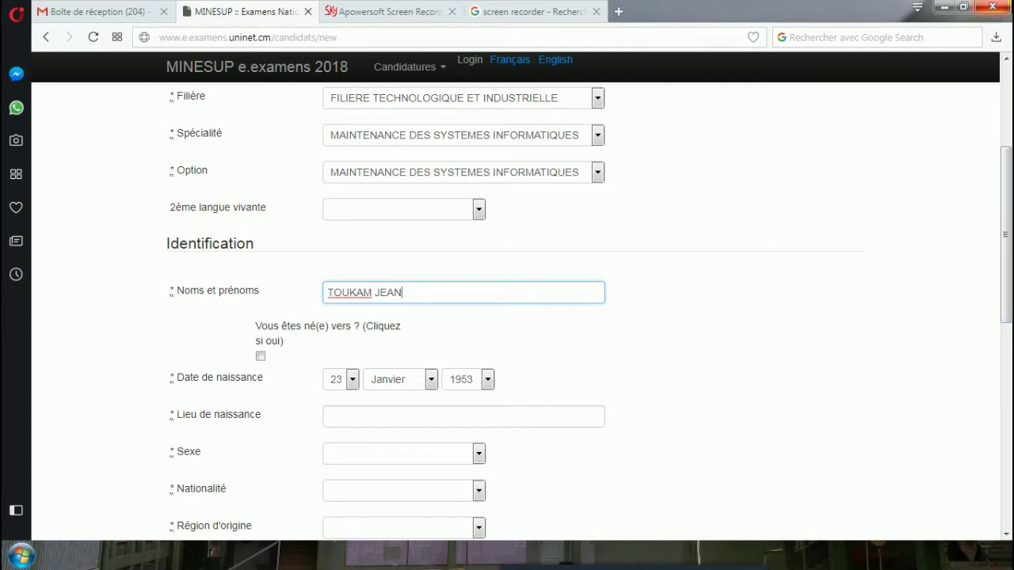
pyautogui.scroll(-1, 397, 379)
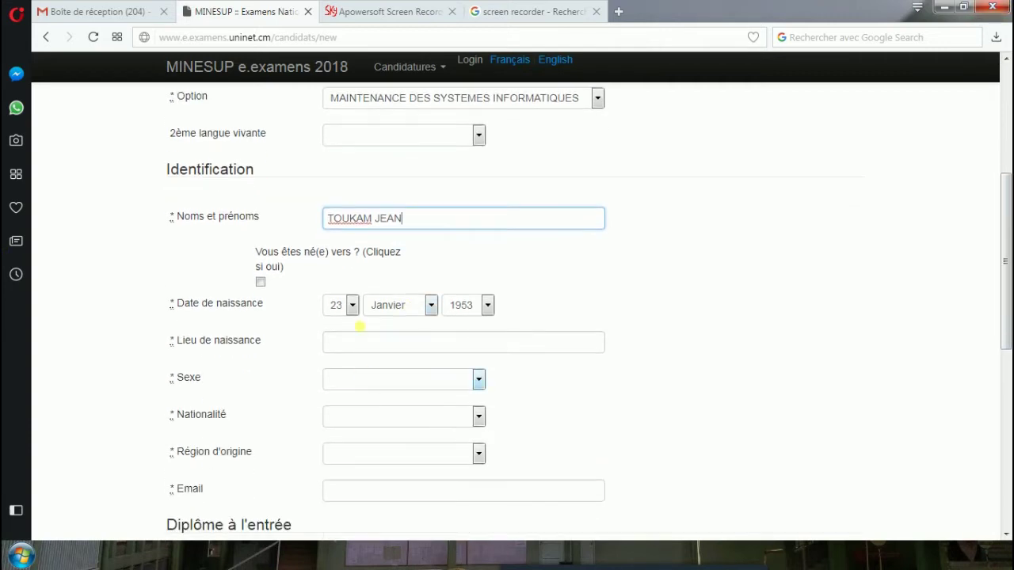
pyautogui.click(344, 307)
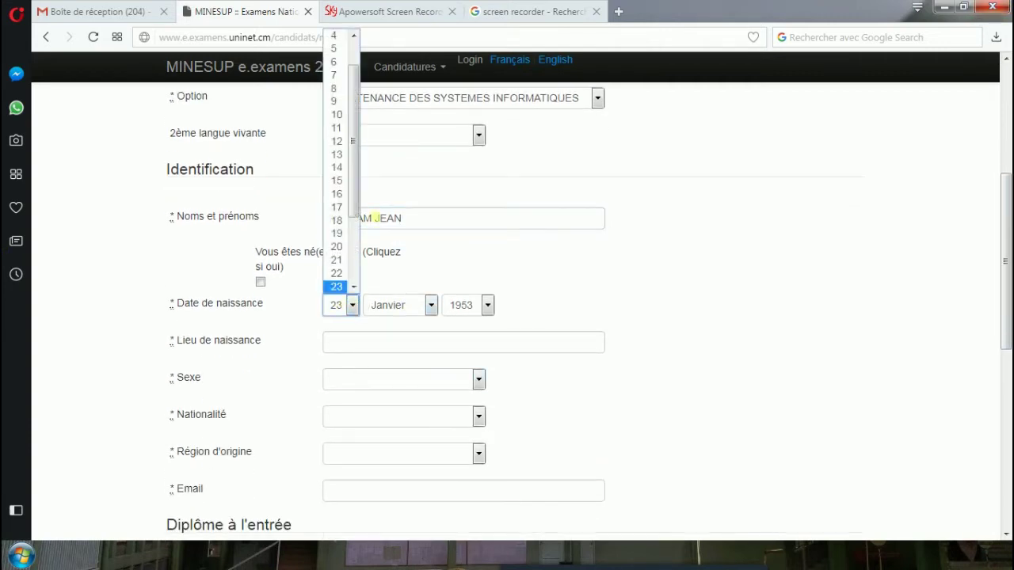
pyautogui.click(344, 156)
pyautogui.click(433, 308)
pyautogui.click(384, 376)
pyautogui.click(488, 306)
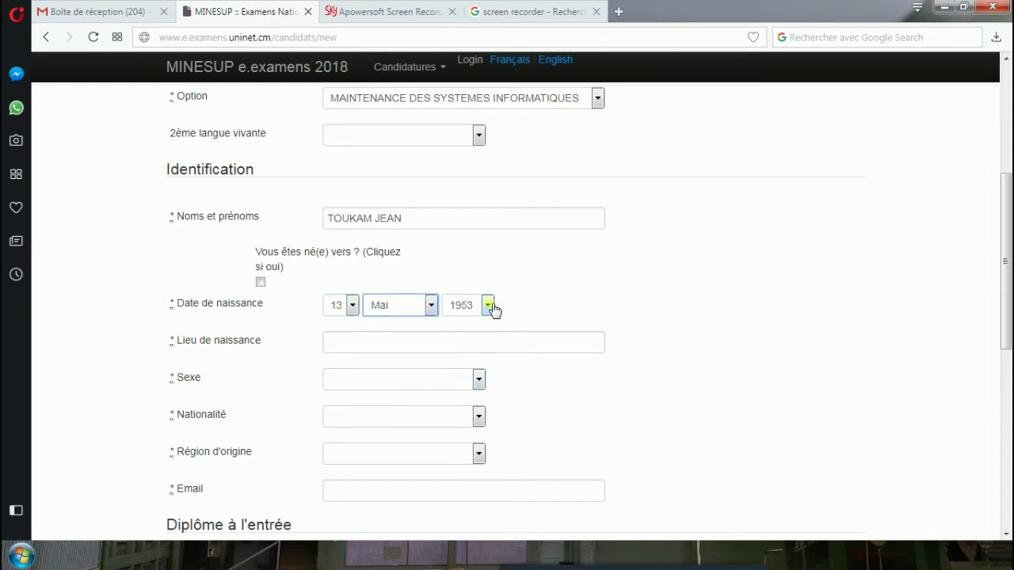
pyautogui.scroll(-6, 469, 165)
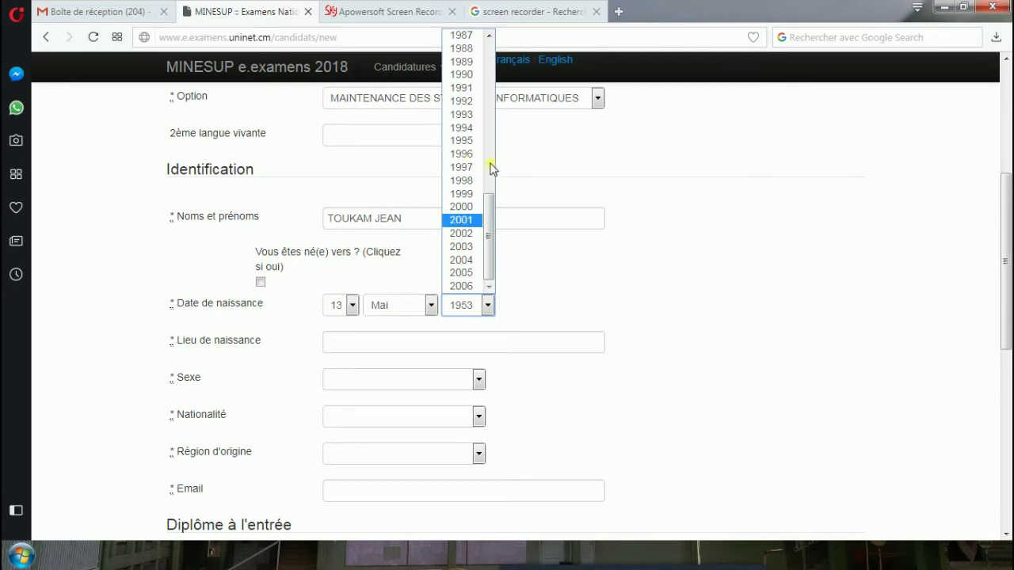
pyautogui.click(476, 129)
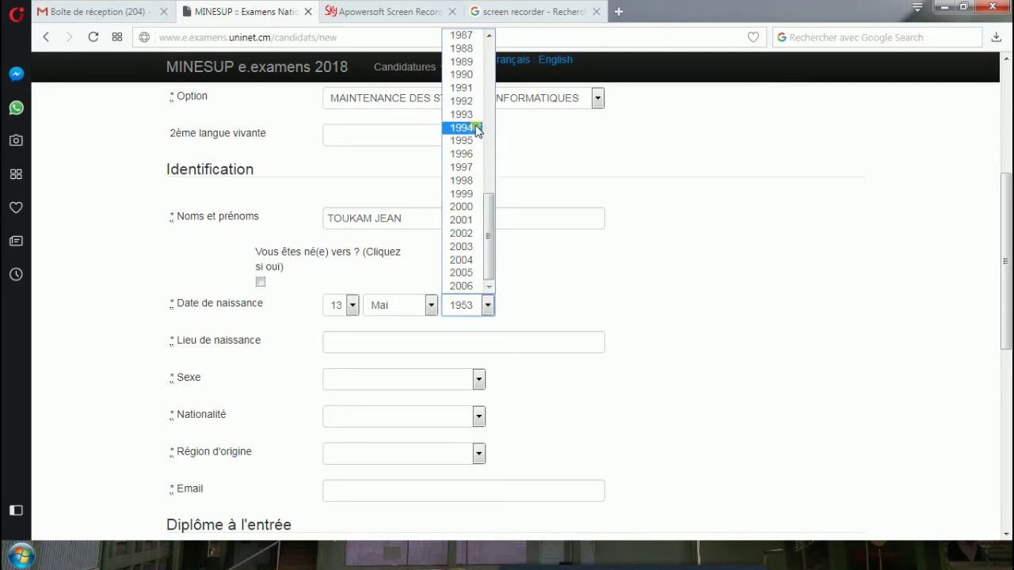
pyautogui.click(443, 346)
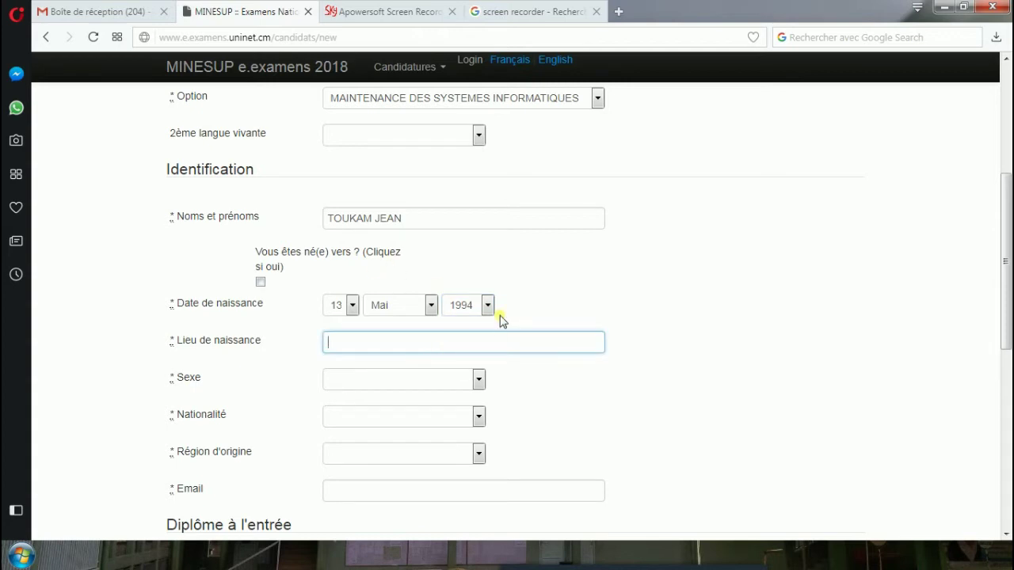
# Enter place of birth YAOUNDE, sex Masculin, nationality CAMEROUN and region of origin OUEST.
pyautogui.write('YAOUN')
pyautogui.click(478, 381)
pyautogui.click(411, 420)
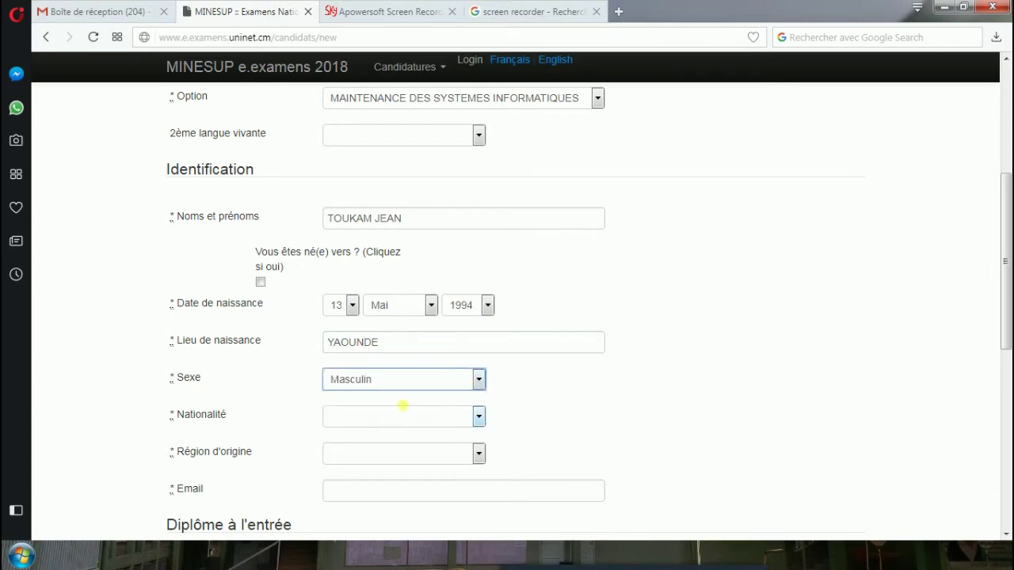
pyautogui.scroll(-2, 408, 415)
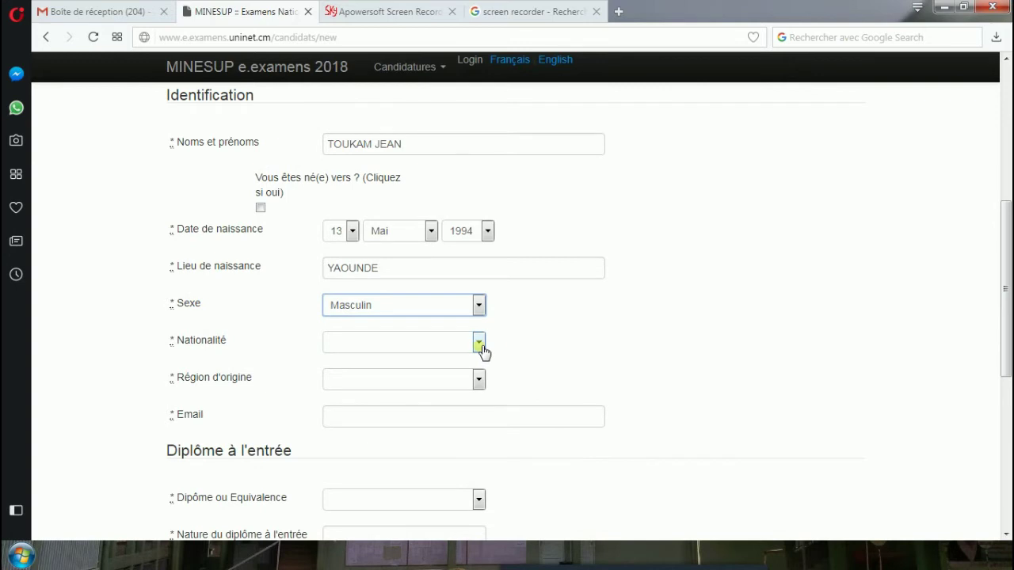
pyautogui.click(479, 344)
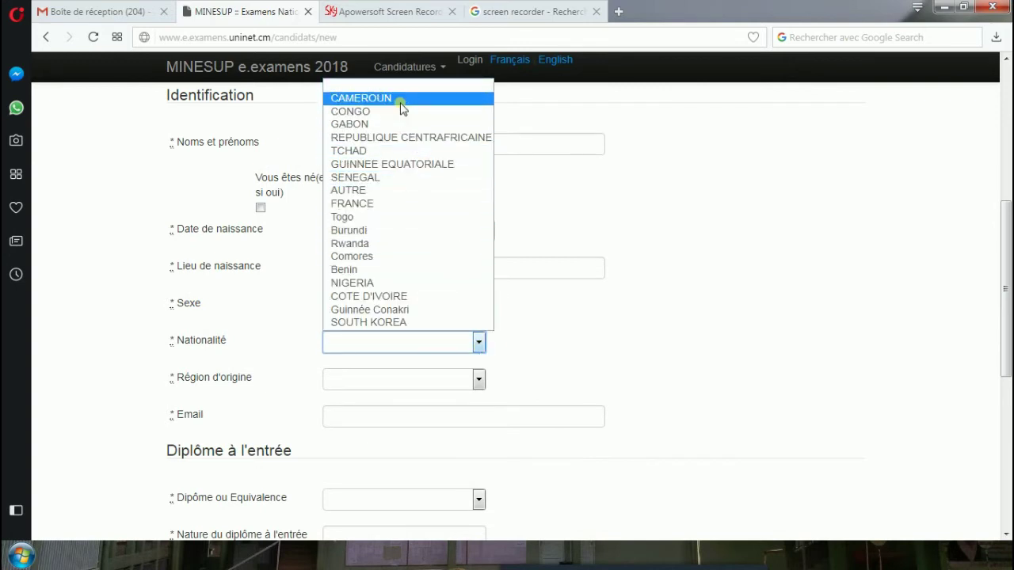
pyautogui.click(401, 99)
pyautogui.click(478, 381)
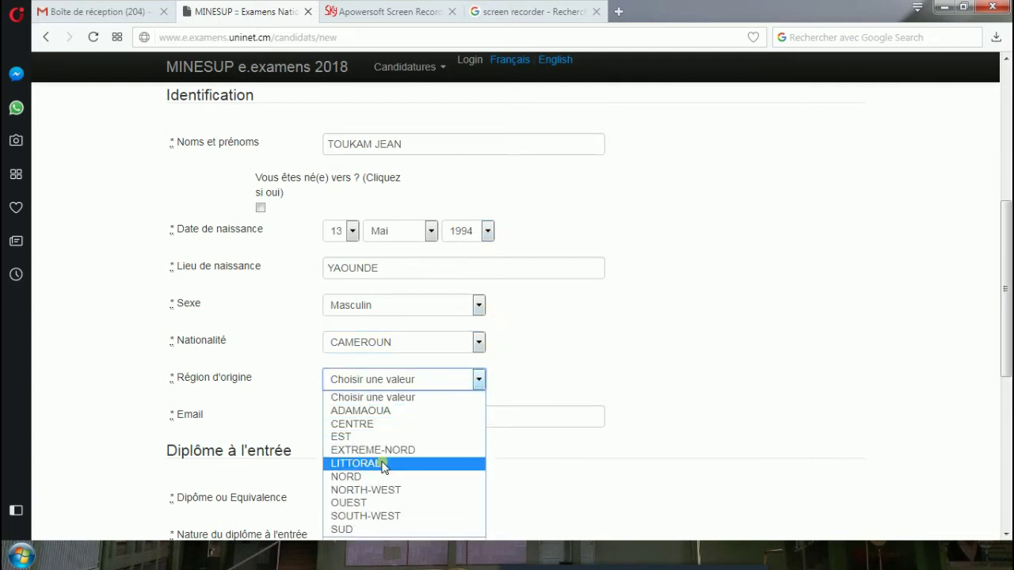
pyautogui.click(372, 504)
# Fill in the candidate's e-mail address in the Email field.
pyautogui.click(440, 419)
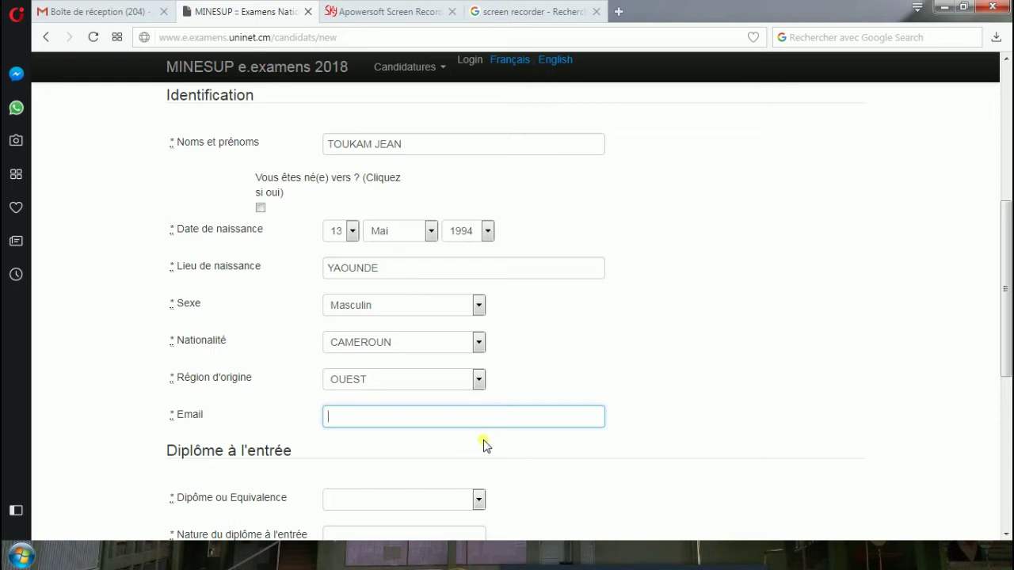
pyautogui.scroll(-2, 485, 446)
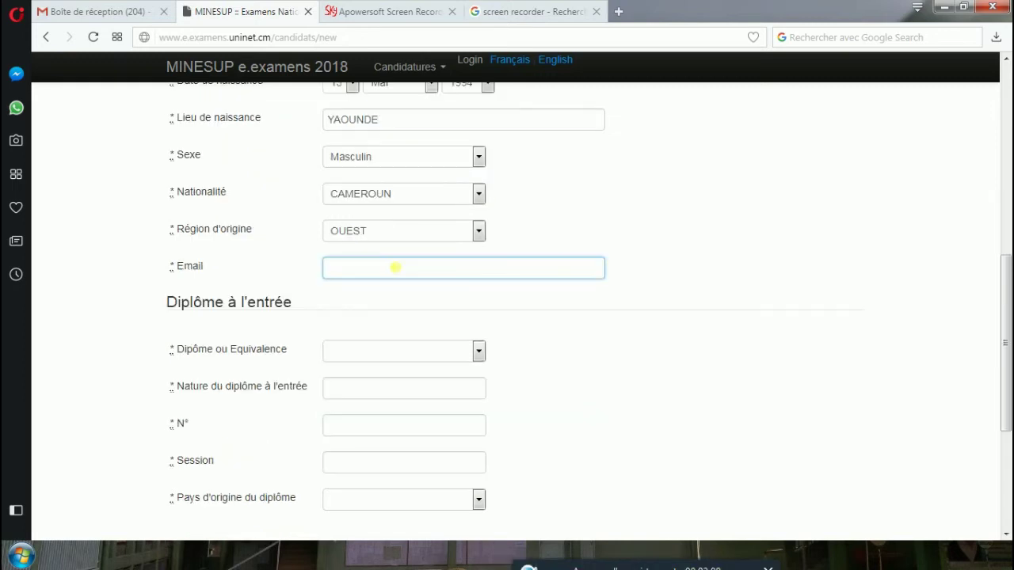
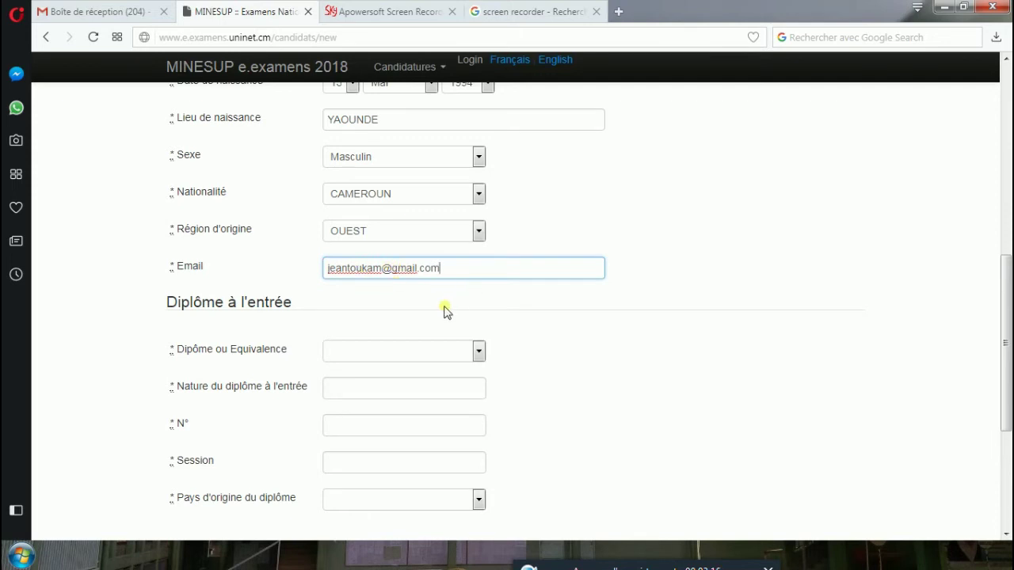
pyautogui.scroll(-1, 452, 305)
# Set Diplôme ou Equivalence to Diplôme and enter BAC as the diploma nature.
pyautogui.click(480, 279)
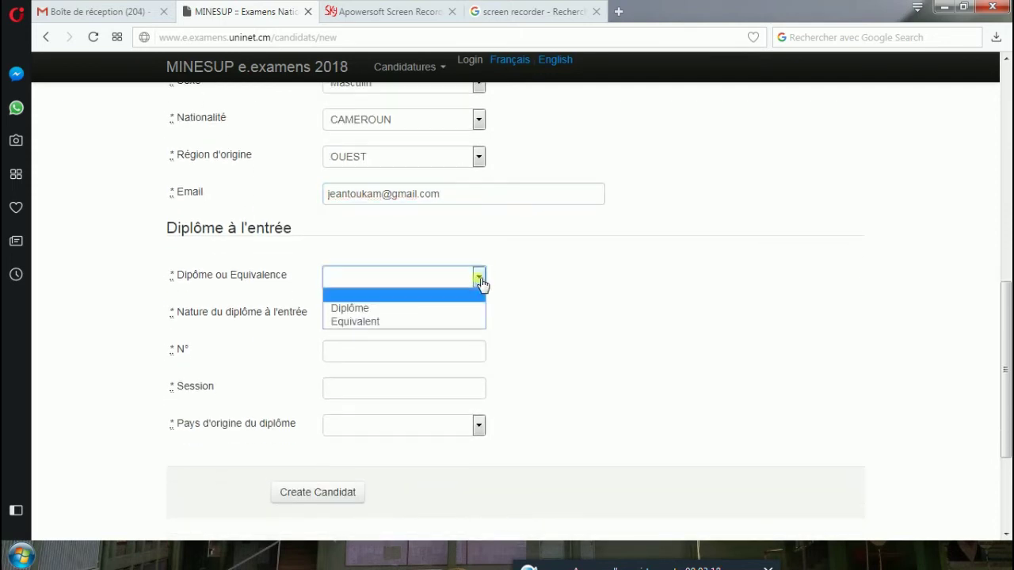
pyautogui.click(395, 309)
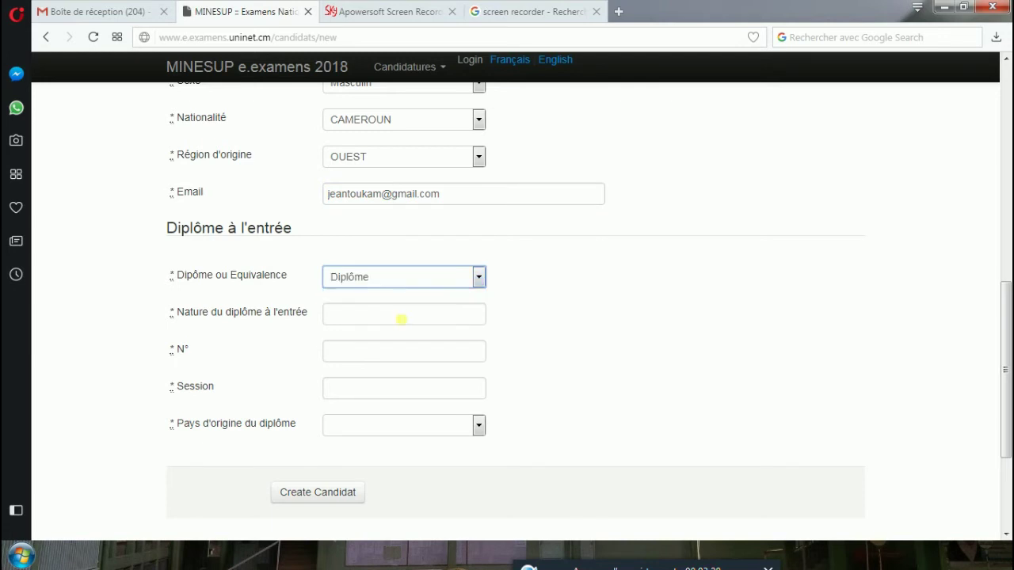
pyautogui.click(473, 322)
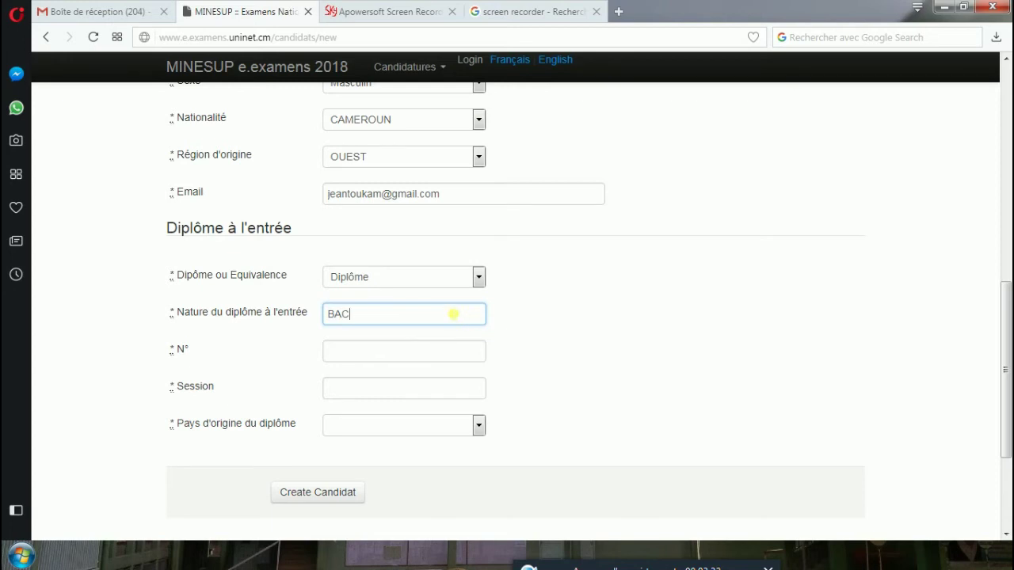
pyautogui.click(343, 356)
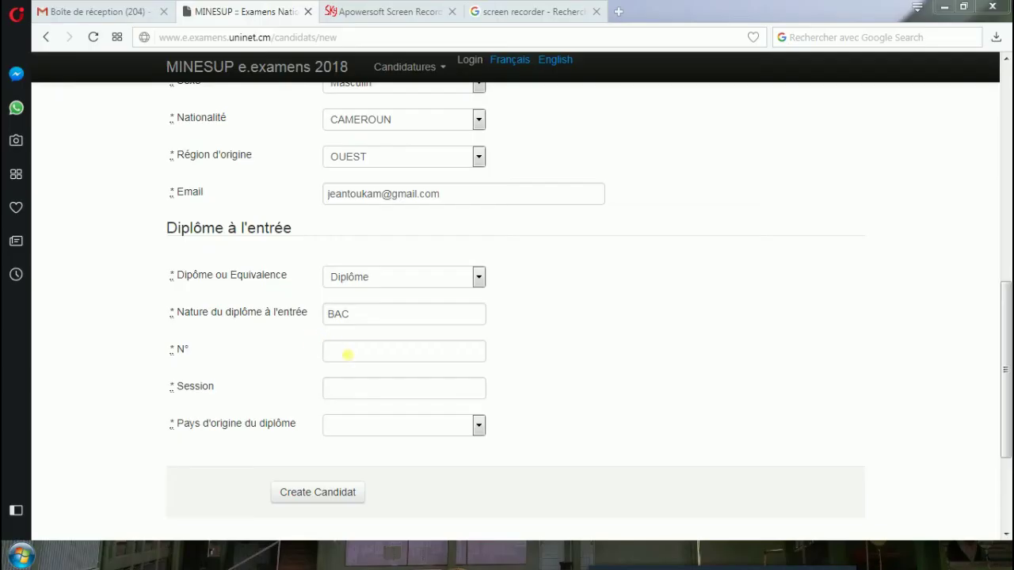
pyautogui.click(346, 354)
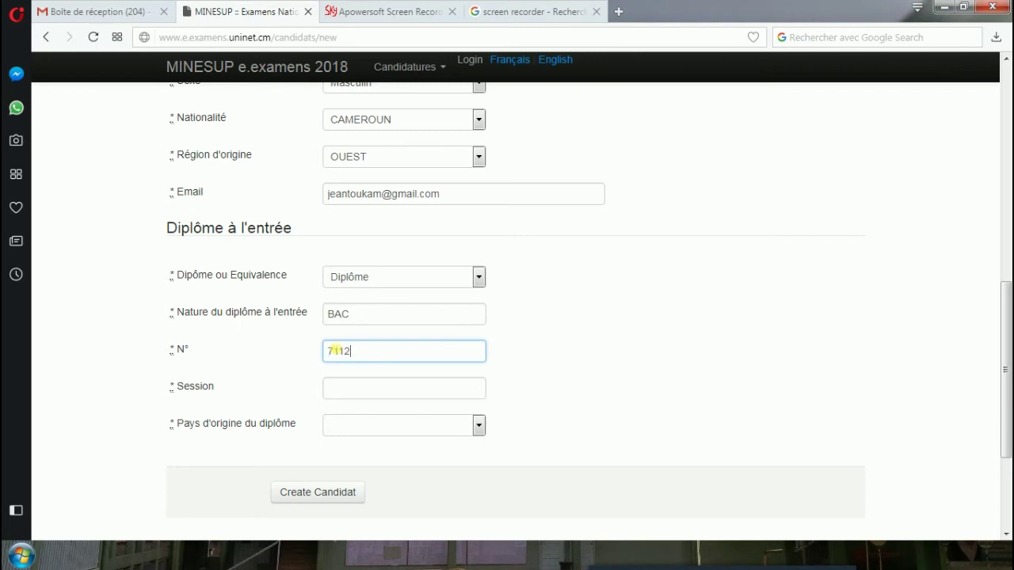
pyautogui.click(361, 388)
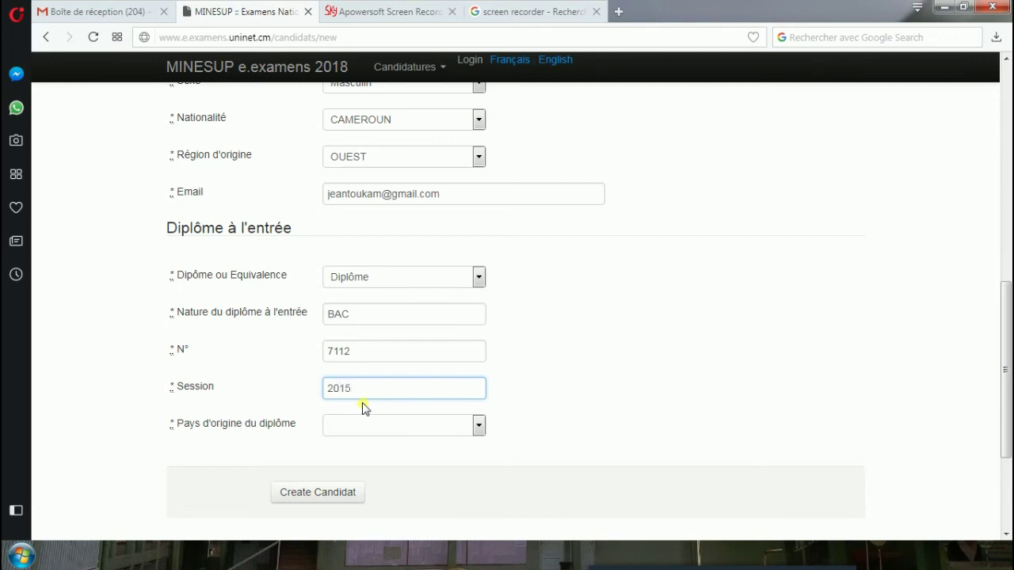
pyautogui.click(477, 426)
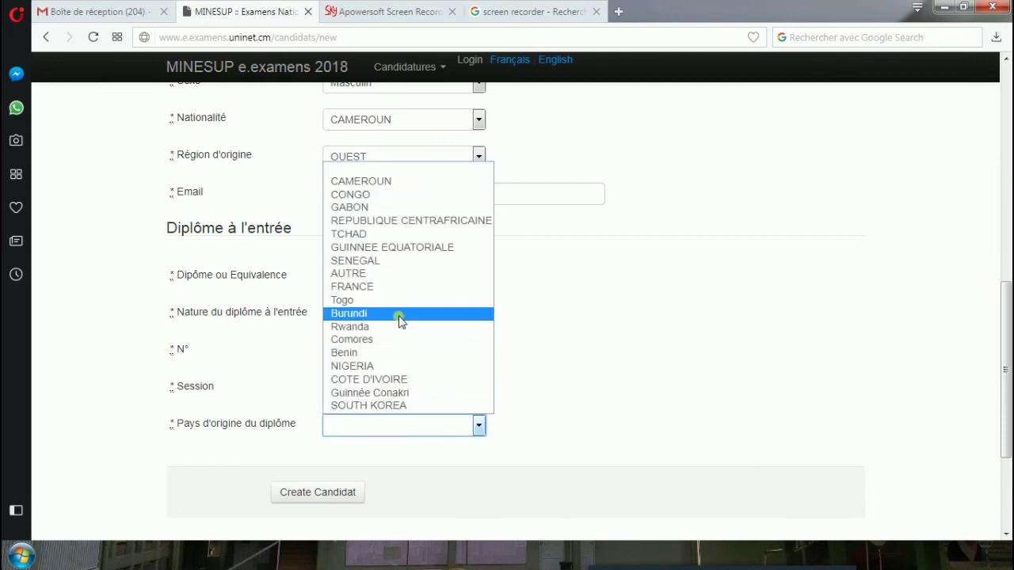
pyautogui.click(418, 181)
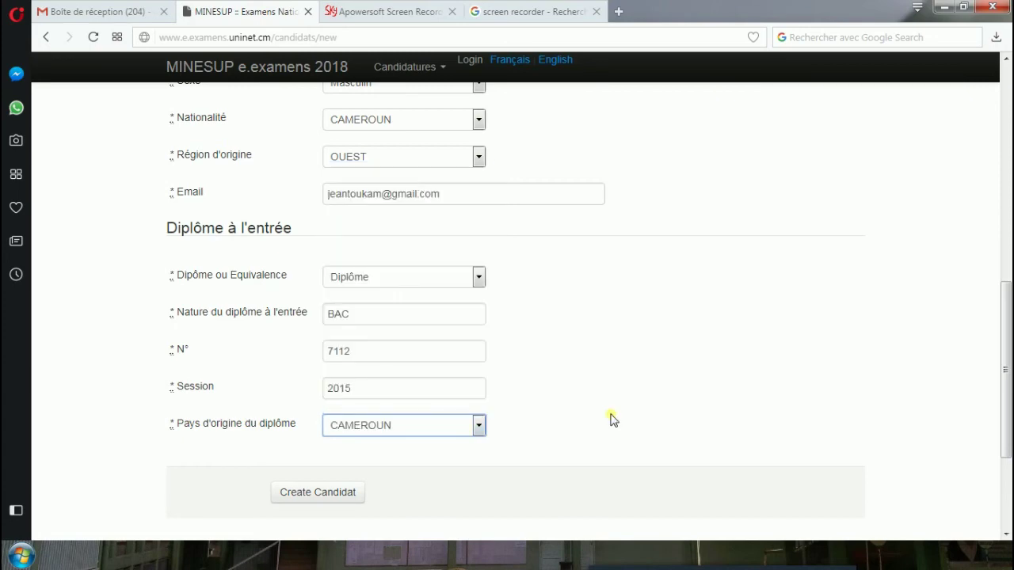
pyautogui.scroll(5, 591, 391)
pyautogui.scroll(-4, 591, 388)
pyautogui.scroll(-3, 591, 388)
pyautogui.scroll(1, 591, 387)
pyautogui.scroll(-1, 515, 356)
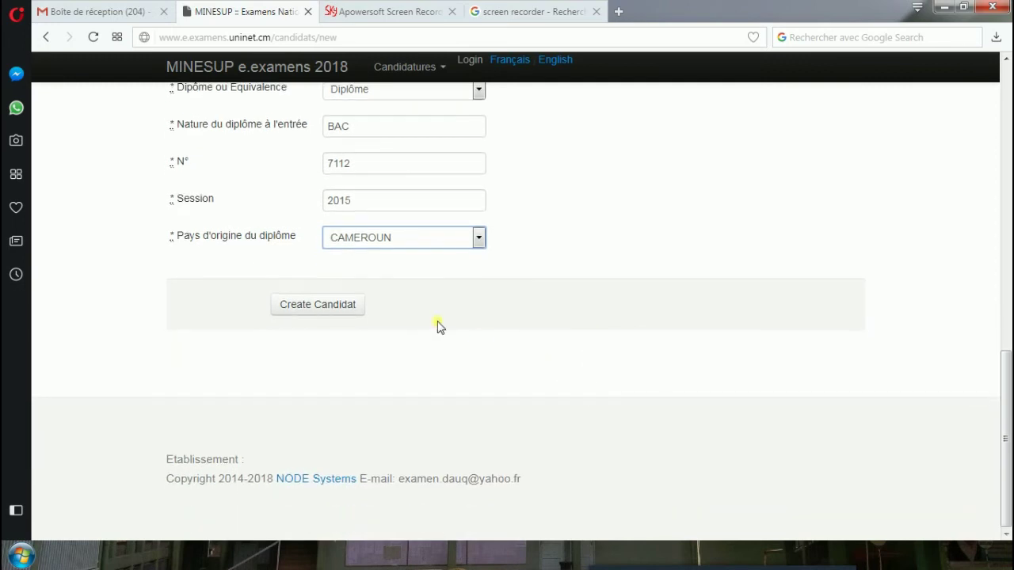
# Submit with Create Candidat and download Fiche_inscription_BTS_2015.pdf.
pyautogui.click(336, 306)
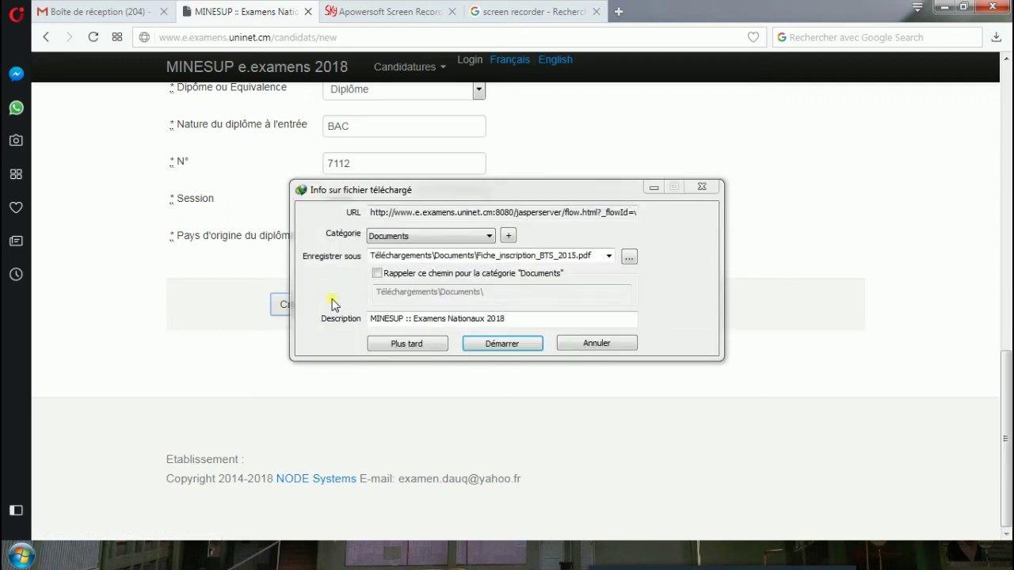
pyautogui.press('Return')
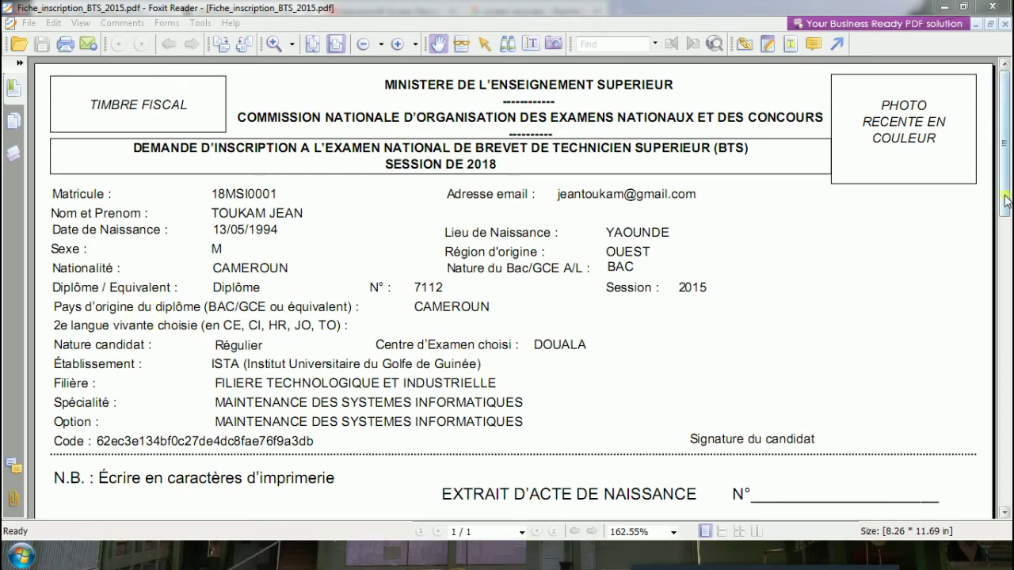
pyautogui.scroll(-3, 663, 273)
pyautogui.scroll(-8, 664, 273)
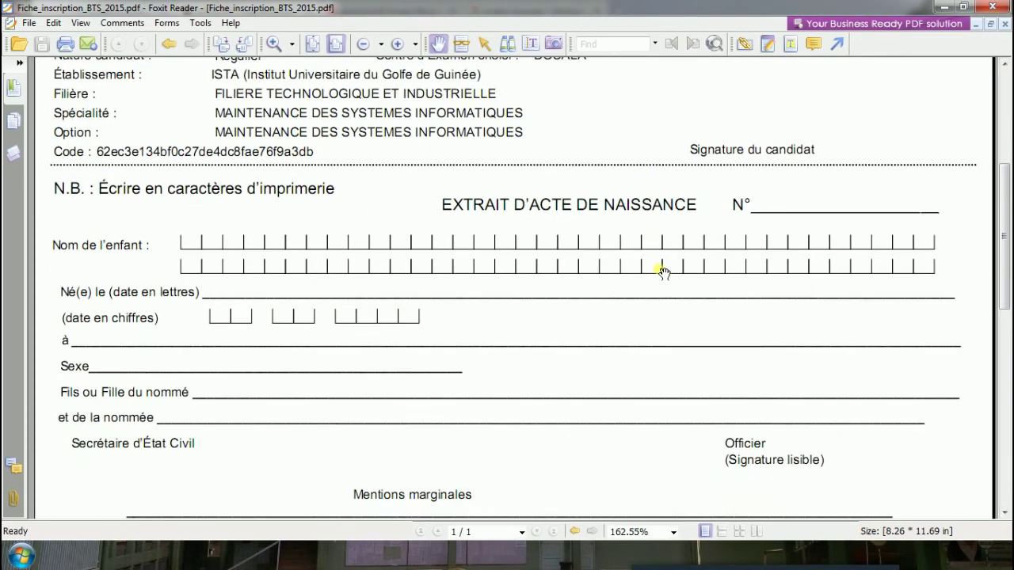
pyautogui.scroll(-5, 663, 273)
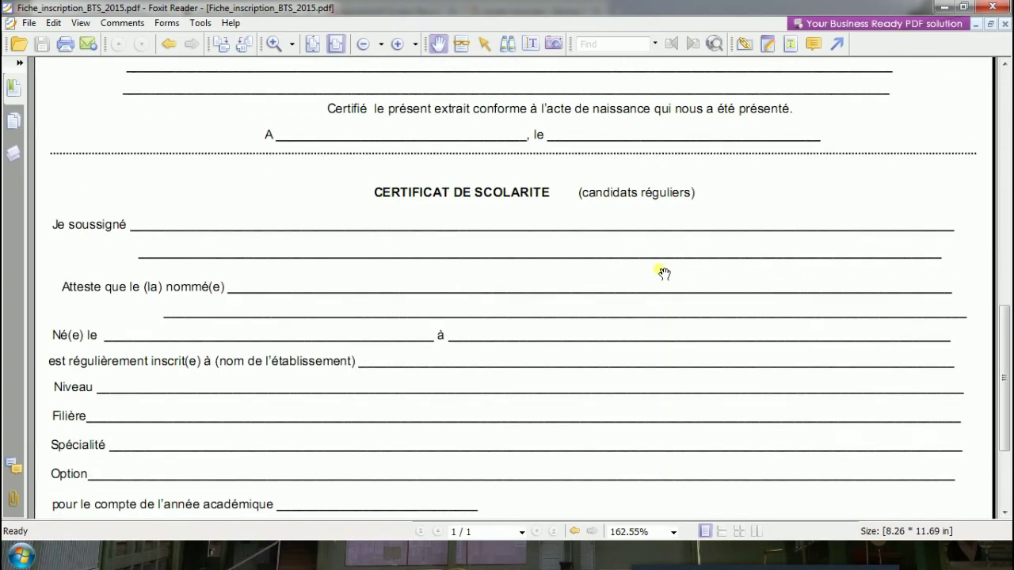
pyautogui.scroll(2, 664, 273)
pyautogui.scroll(12, 663, 273)
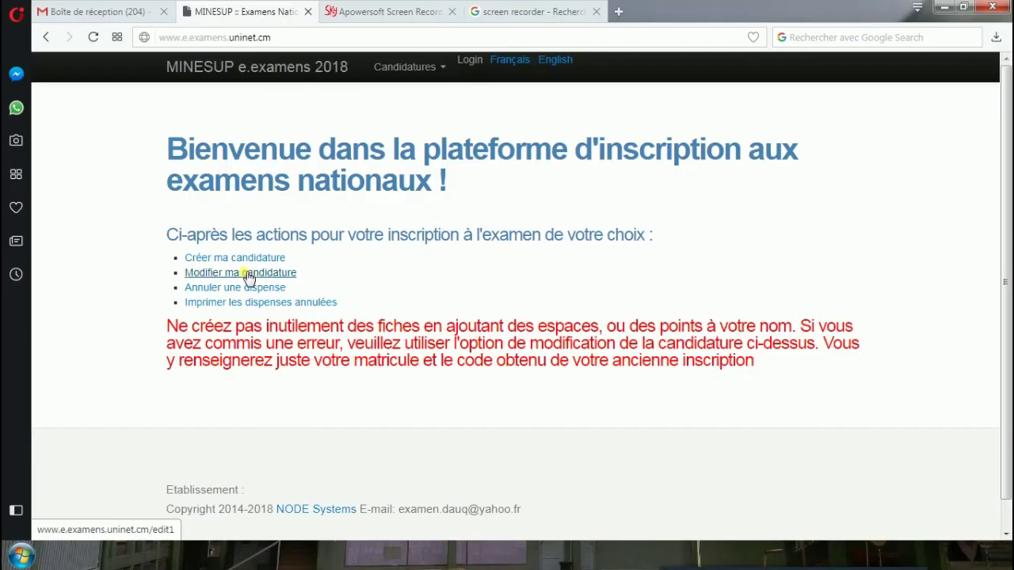
# On the Modifier ma candidature page, paste the matricule copied from the PDF sheet.
pyautogui.click(248, 274)
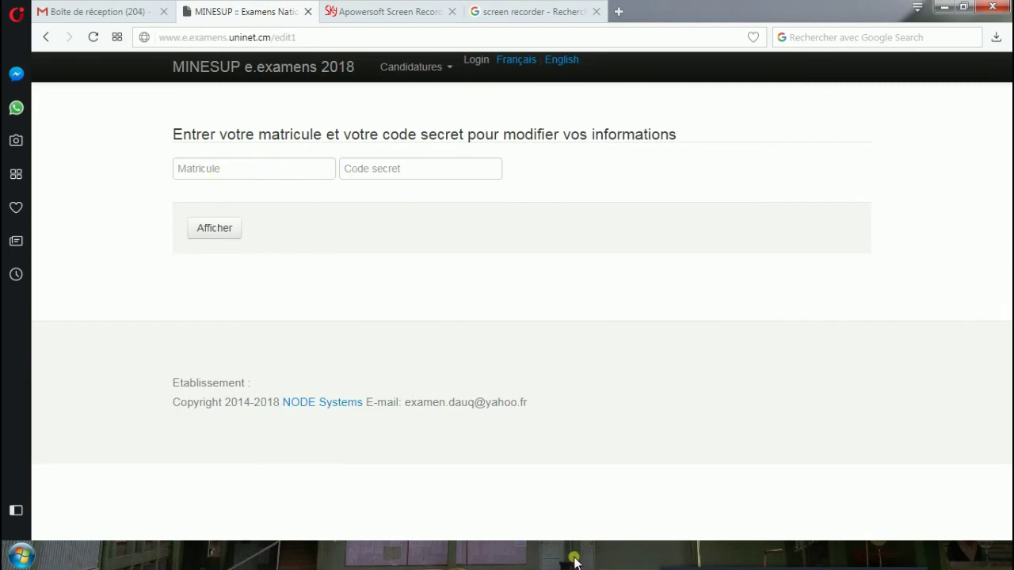
pyautogui.click(542, 559)
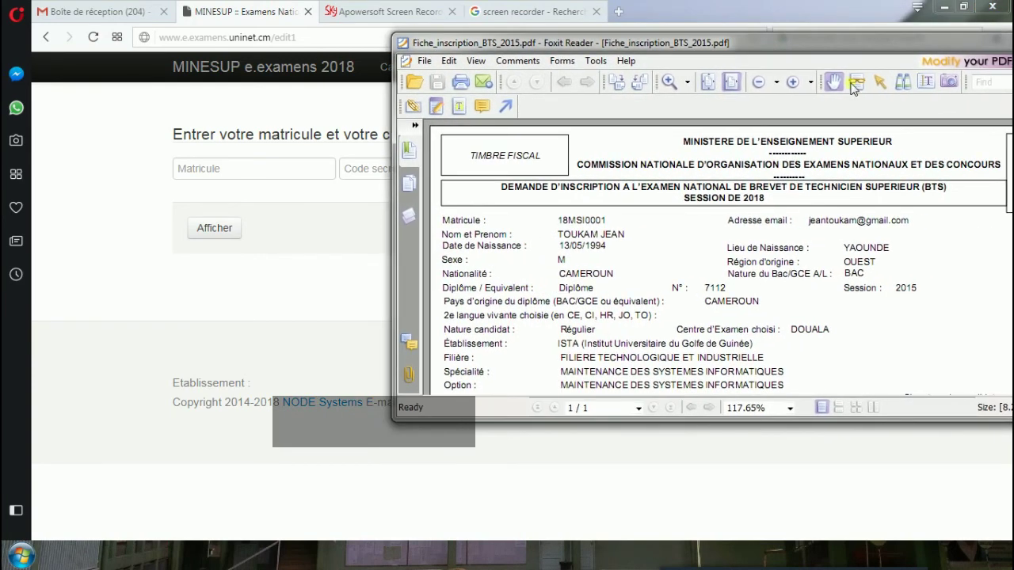
pyautogui.click(931, 84)
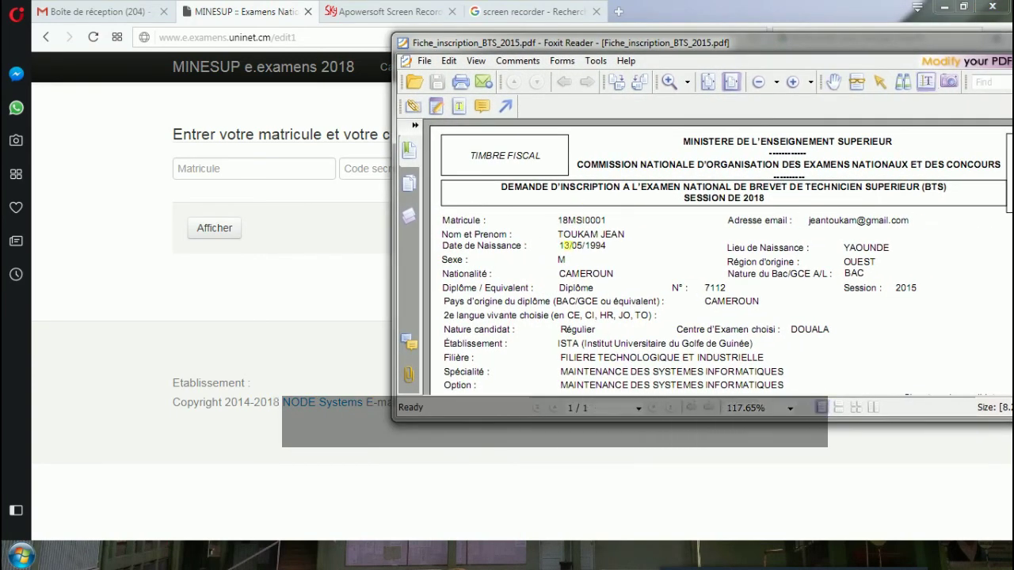
pyautogui.moveTo(558, 222); pyautogui.dragTo(622, 232)
pyautogui.hotkey('ctrl', 'c')
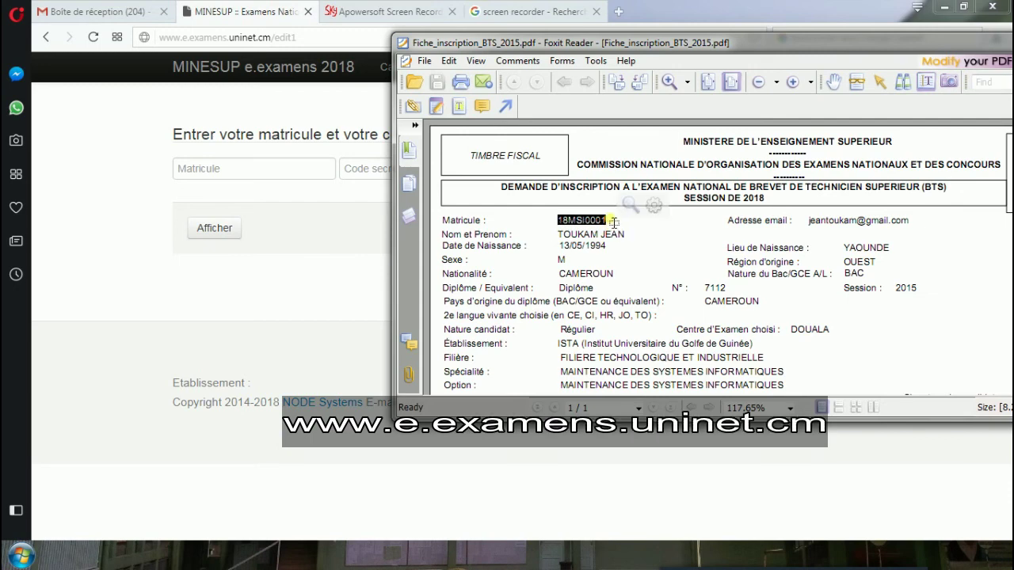
pyautogui.click(247, 177)
pyautogui.hotkey('ctrl', 'v')
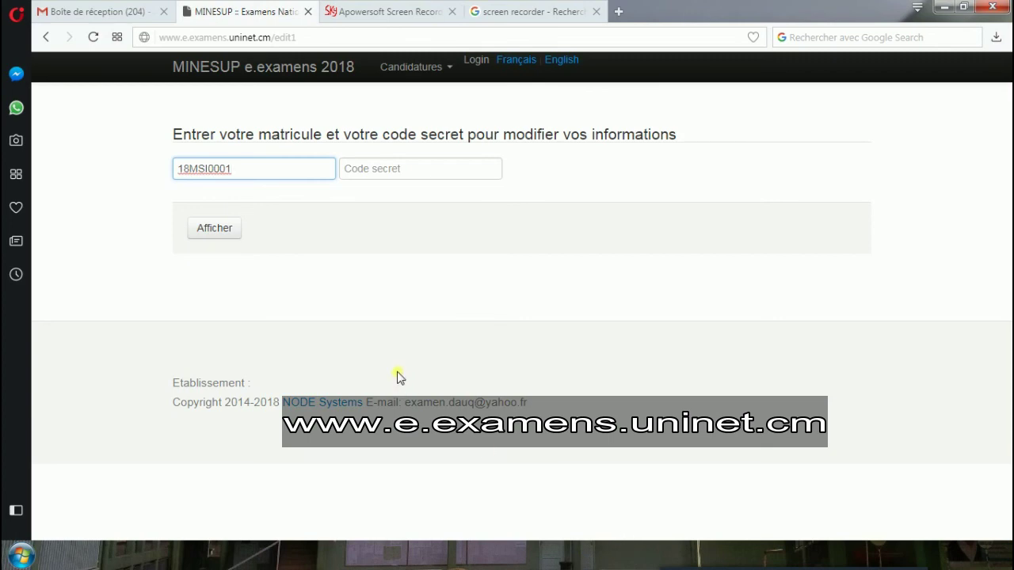
# Copy the secret code from the PDF into the Code field and click Afficher.
pyautogui.hotkey('alt', 'Tab')
pyautogui.moveTo(480, 313); pyautogui.dragTo(635, 326)
pyautogui.hotkey('ctrl', 'c')
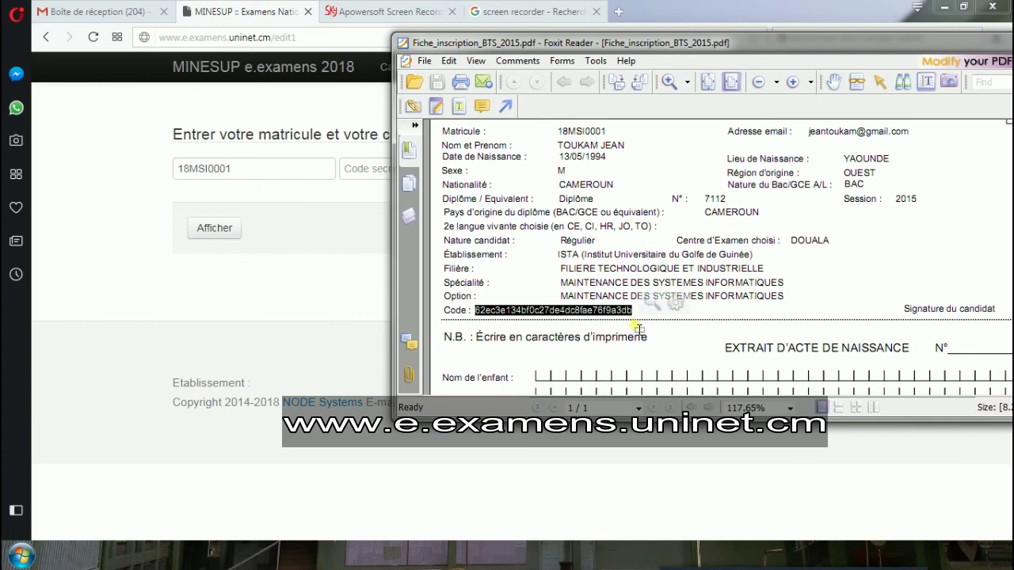
pyautogui.click(379, 179)
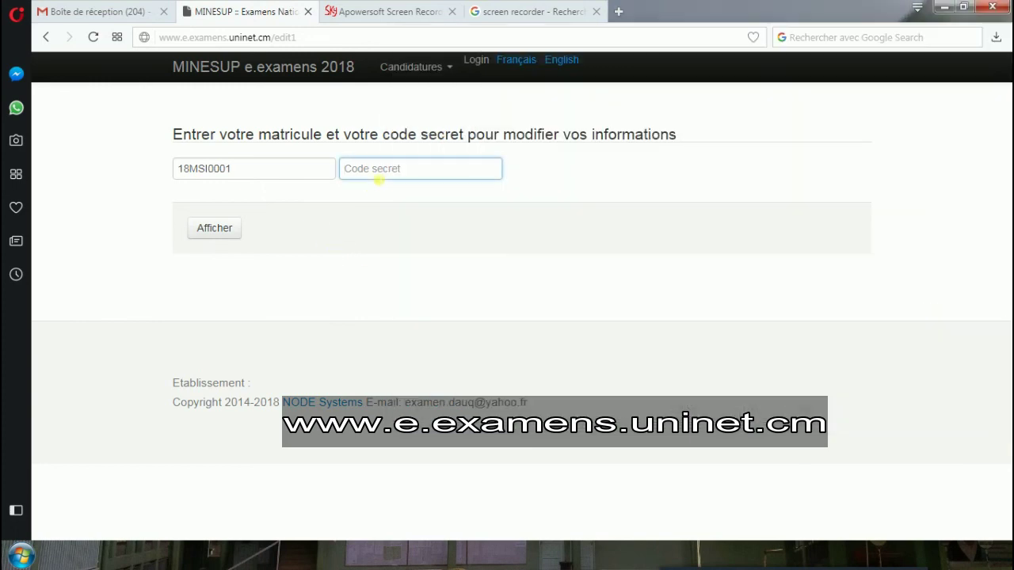
pyautogui.hotkey('ctrl', 'v')
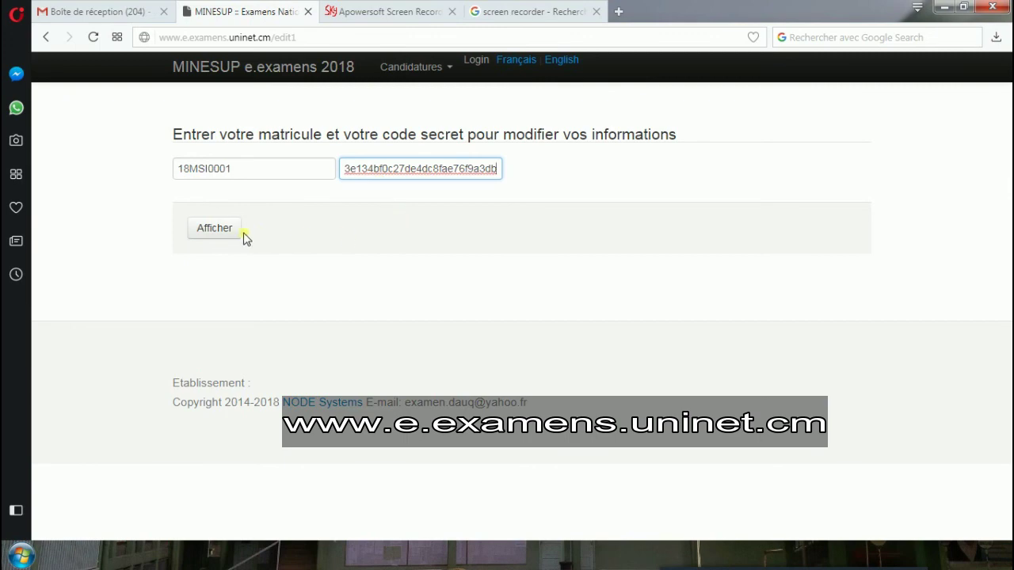
pyautogui.click(214, 234)
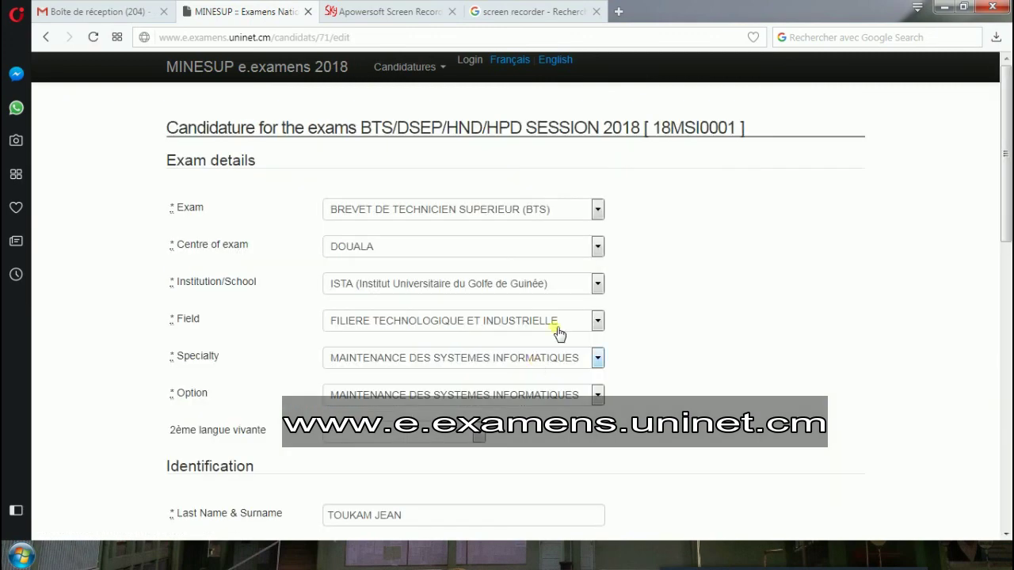
# Scroll through the prefilled edit form down to the Update Candidat button.
pyautogui.scroll(-3, 590, 319)
pyautogui.scroll(-5, 584, 317)
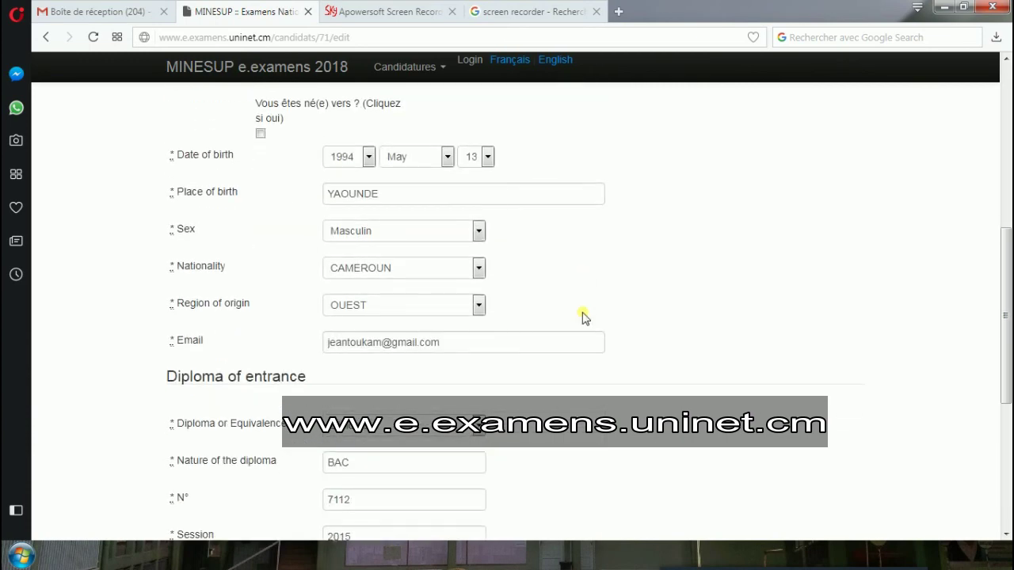
pyautogui.scroll(-2, 584, 317)
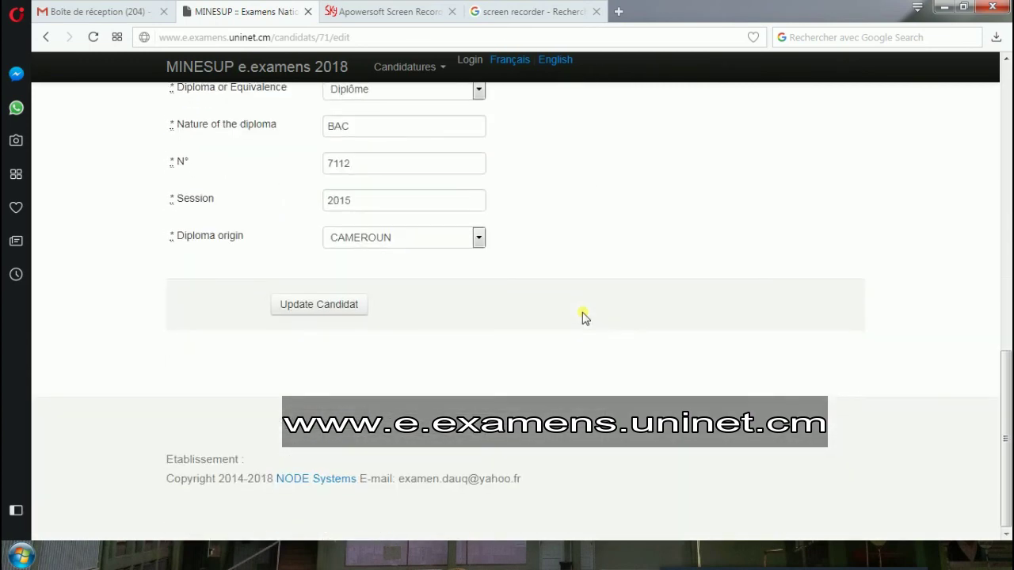
pyautogui.scroll(12, 584, 317)
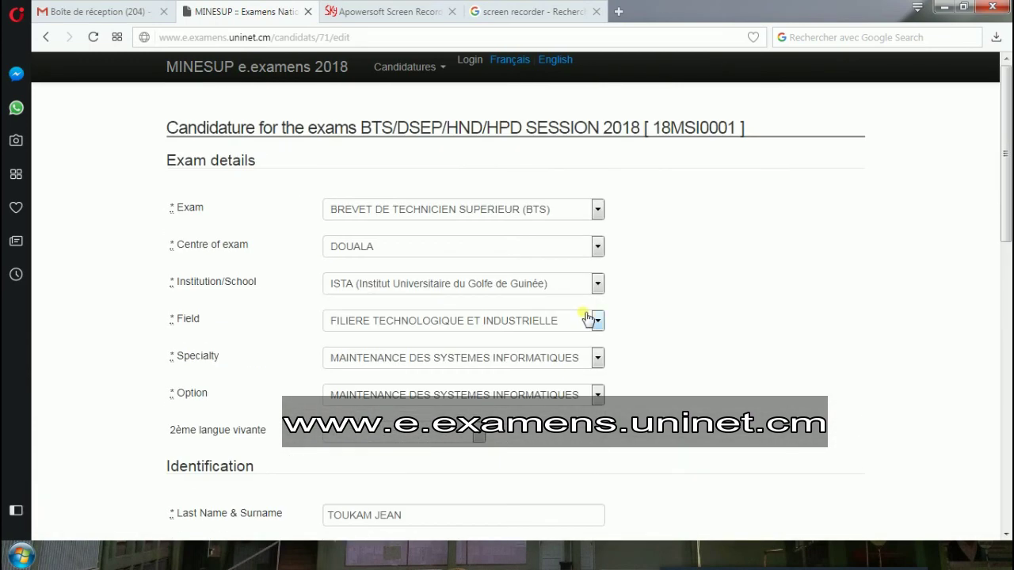
pyautogui.scroll(-12, 586, 317)
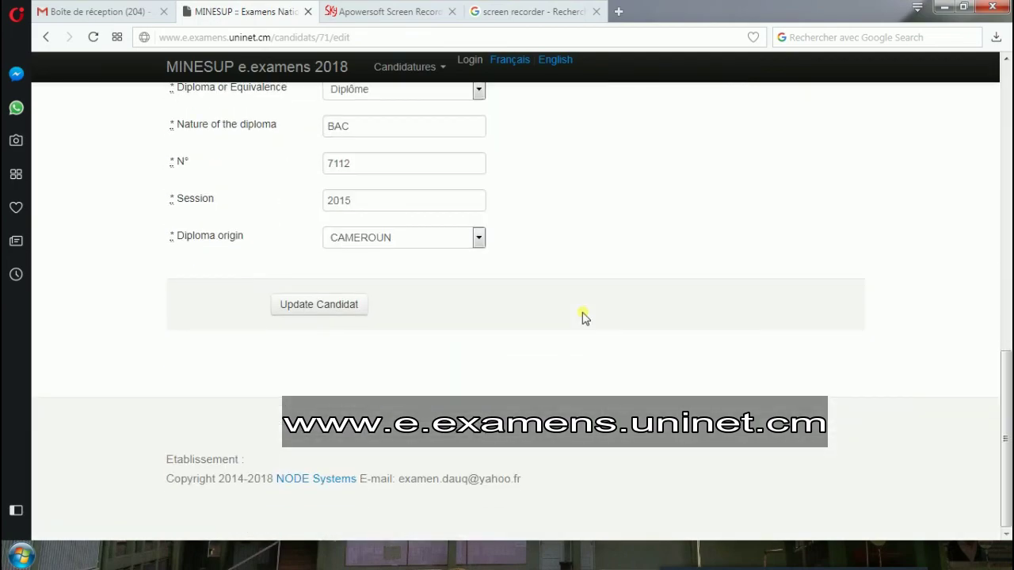